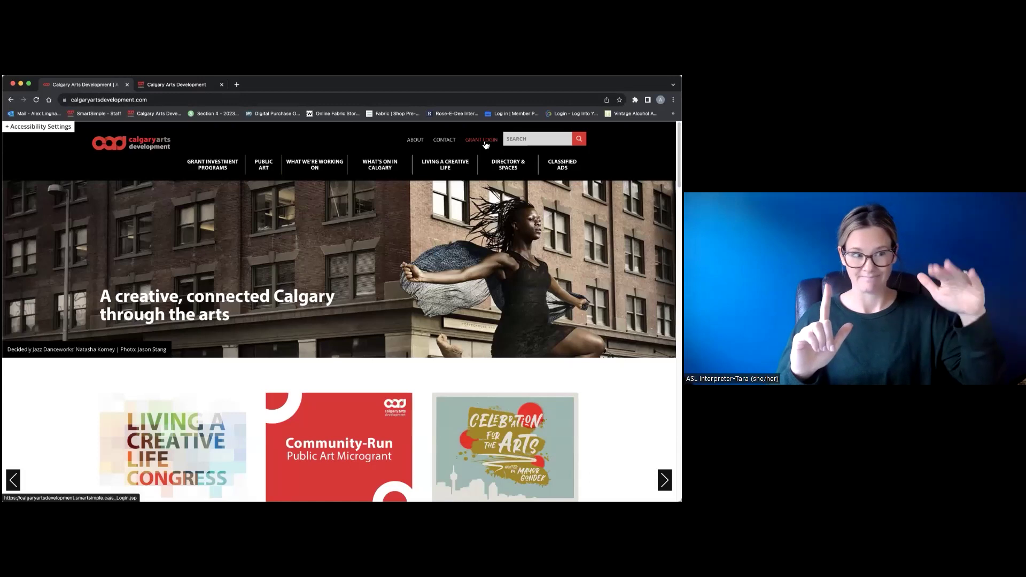
- Open registration from the grant login page and choose Not-for-Profit Arts Organization with a CRA Business Number
{"action": "left_click", "coordinate": [486, 144]}
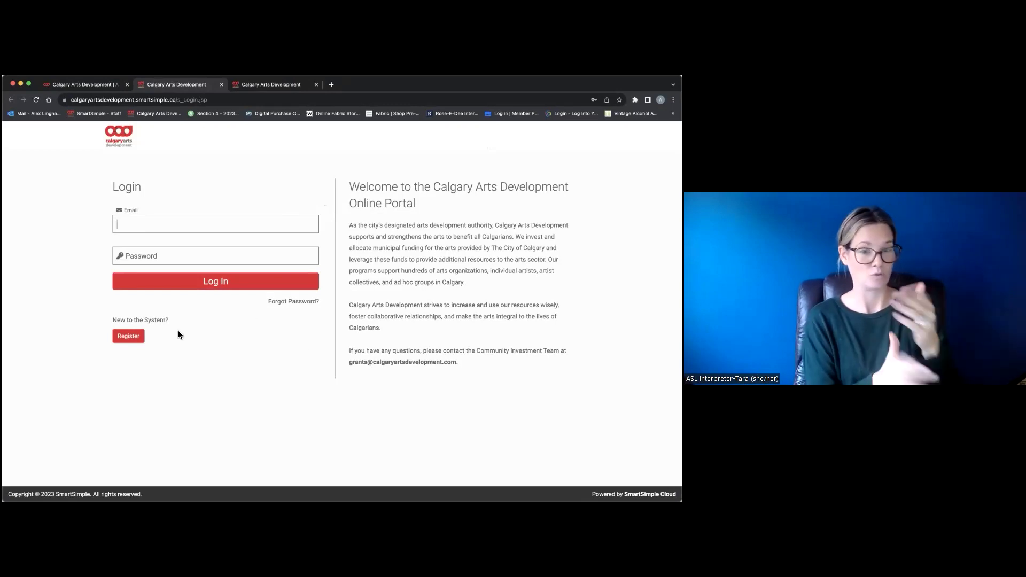
{"action": "left_click", "coordinate": [129, 340]}
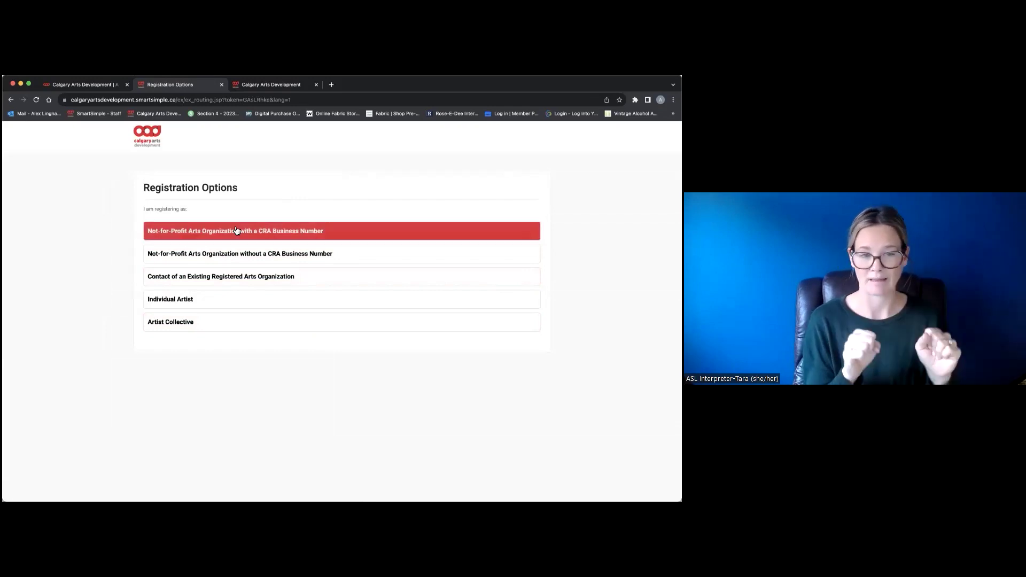
{"action": "left_click", "coordinate": [205, 235]}
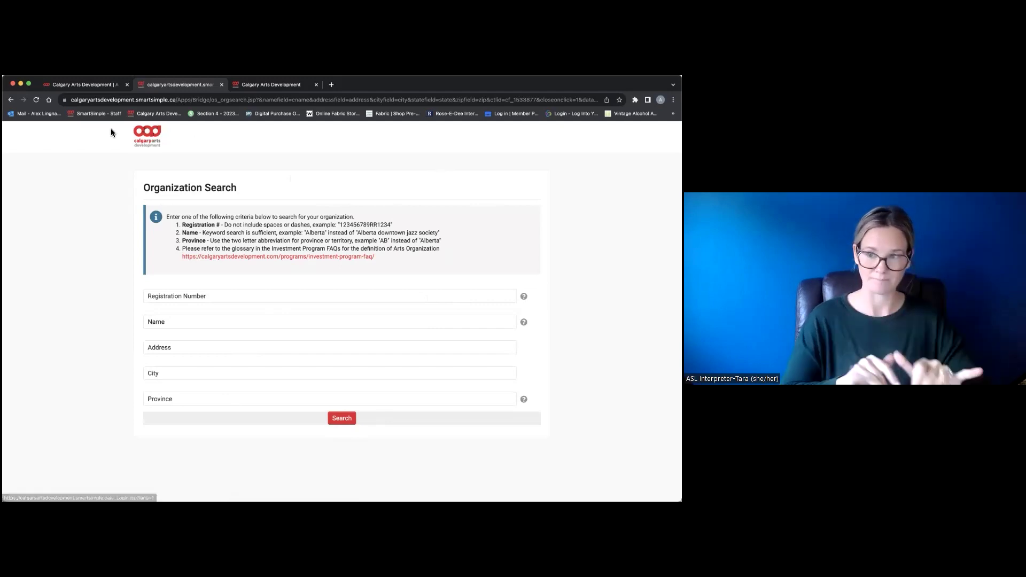
- Restart registration as a Not-for-Profit Arts Organization without a CRA Business Number and review the form's organization and contact fields
{"action": "left_click", "coordinate": [141, 140]}
{"action": "left_click", "coordinate": [134, 336]}
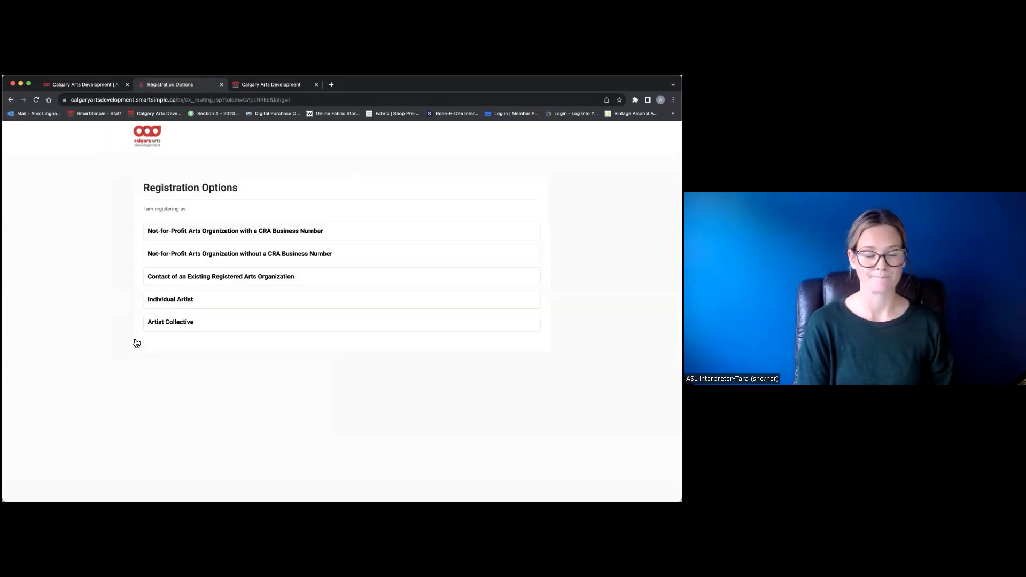
{"action": "left_click", "coordinate": [268, 256]}
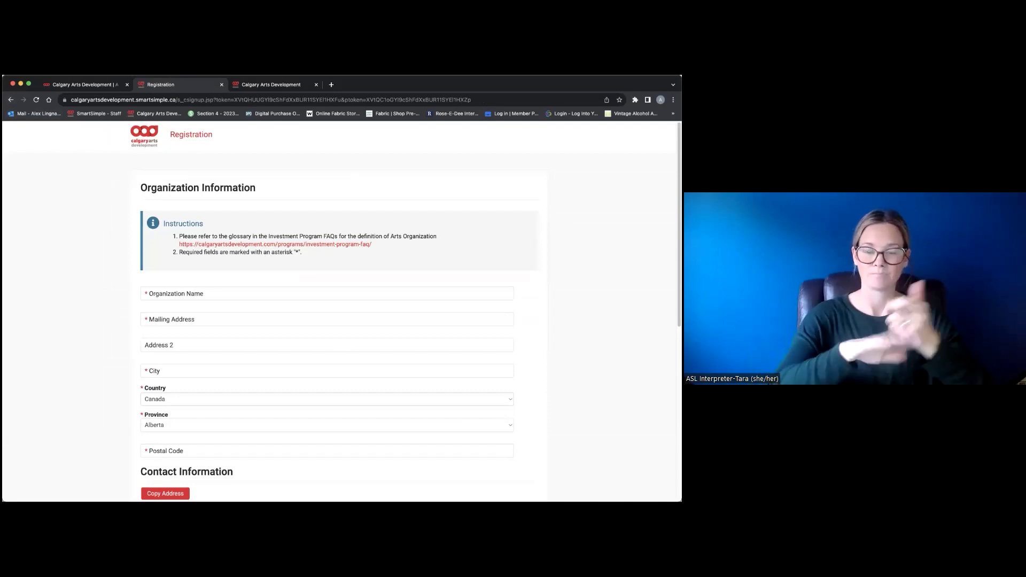
{"action": "scroll", "coordinate": [342, 310], "scroll_direction": "down", "scroll_amount": 3}
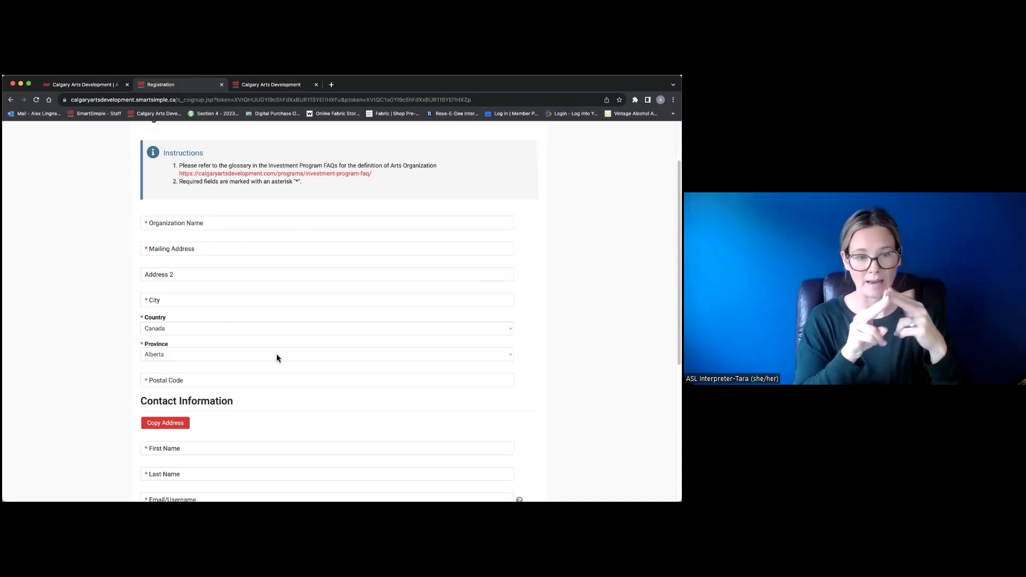
{"action": "scroll", "coordinate": [277, 357], "scroll_direction": "down", "scroll_amount": 5}
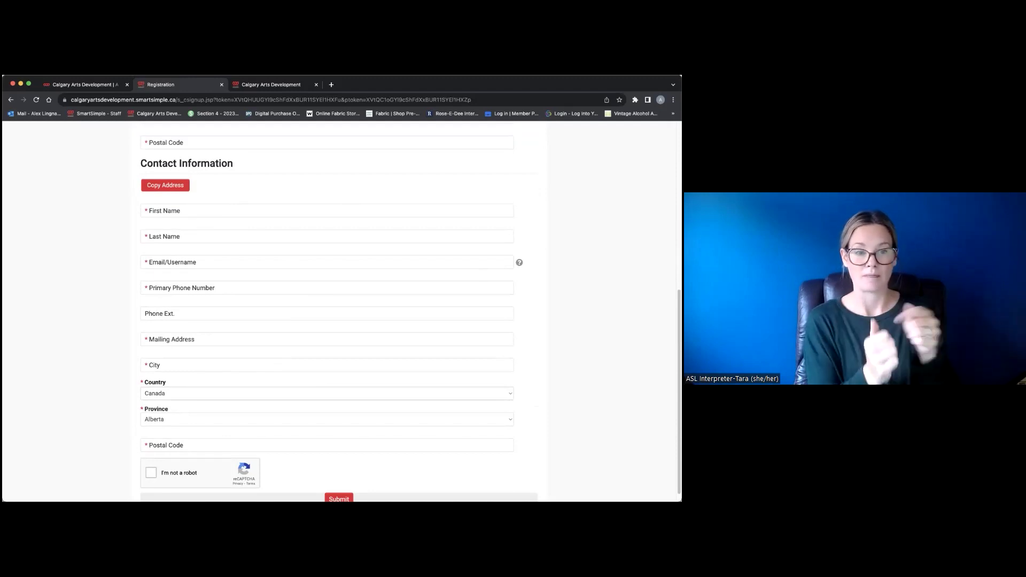
{"action": "scroll", "coordinate": [342, 315], "scroll_direction": "down", "scroll_amount": 1}
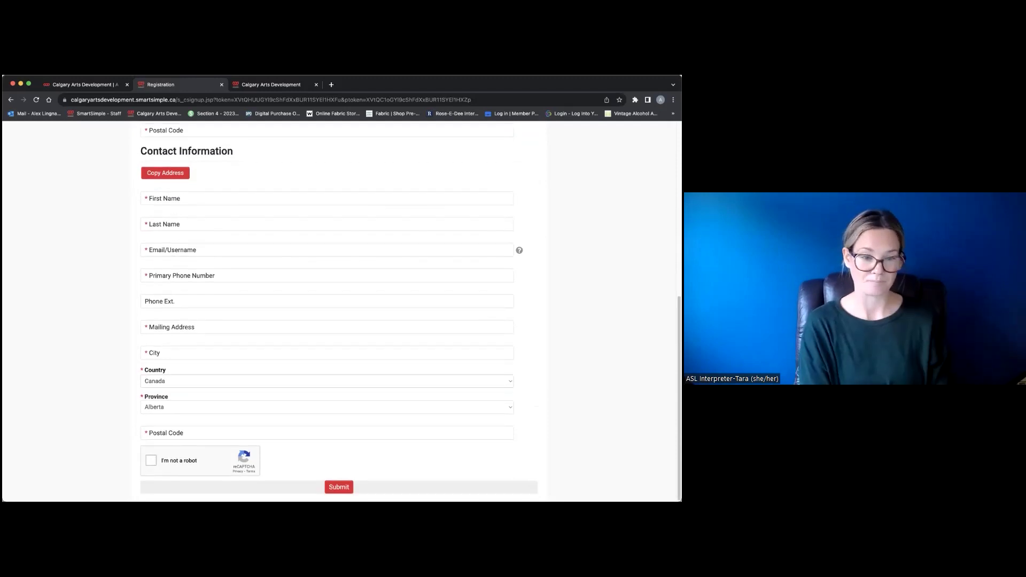
{"action": "left_click", "coordinate": [338, 486]}
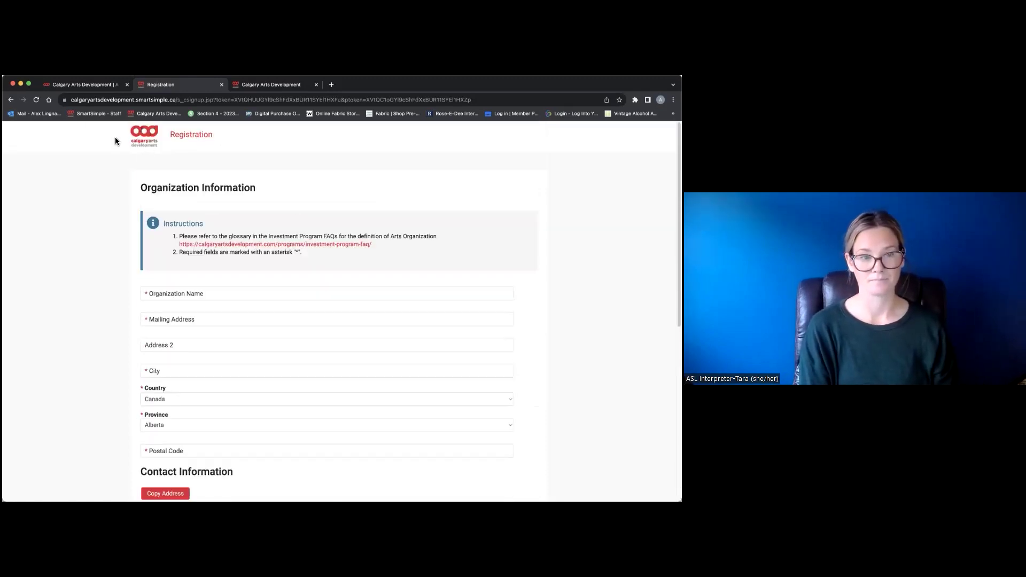
- Switch to registering as a Contact of an Existing Registered Arts Organization, find the internal test organization with a partial name, and review the contact fields
{"action": "left_click", "coordinate": [10, 101]}
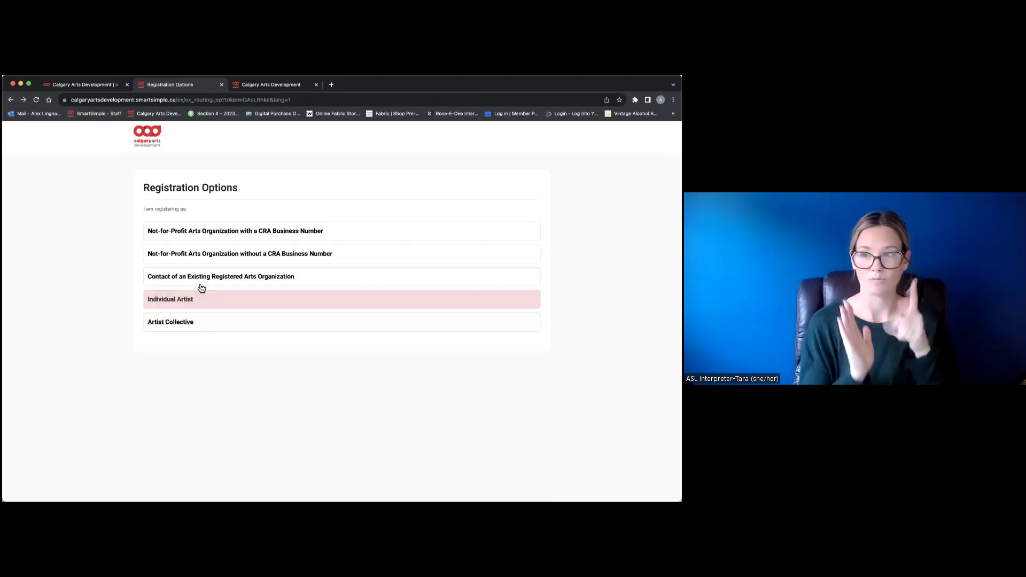
{"action": "left_click", "coordinate": [237, 279]}
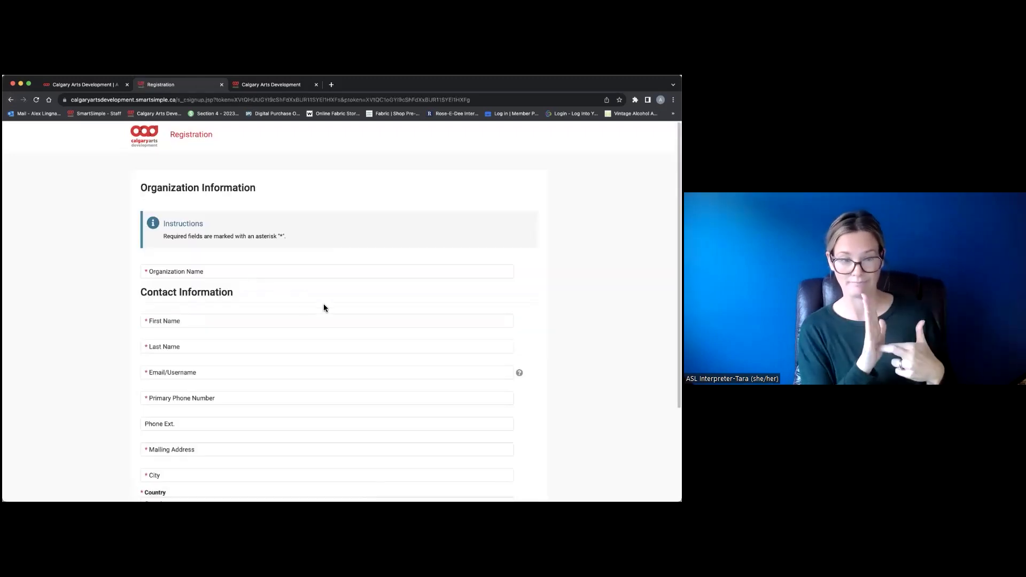
{"action": "left_click", "coordinate": [237, 271]}
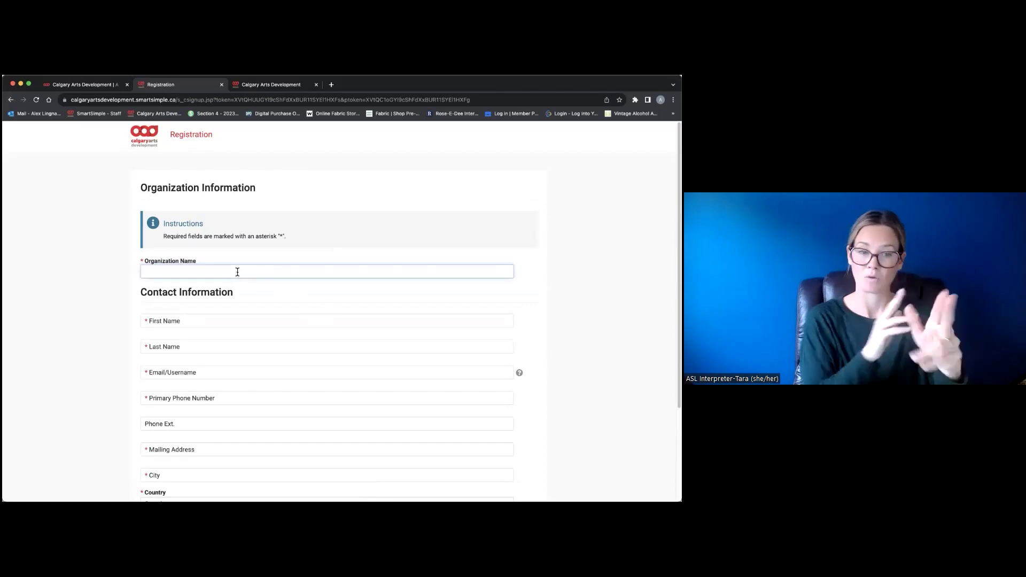
{"action": "type", "text": "alex"}
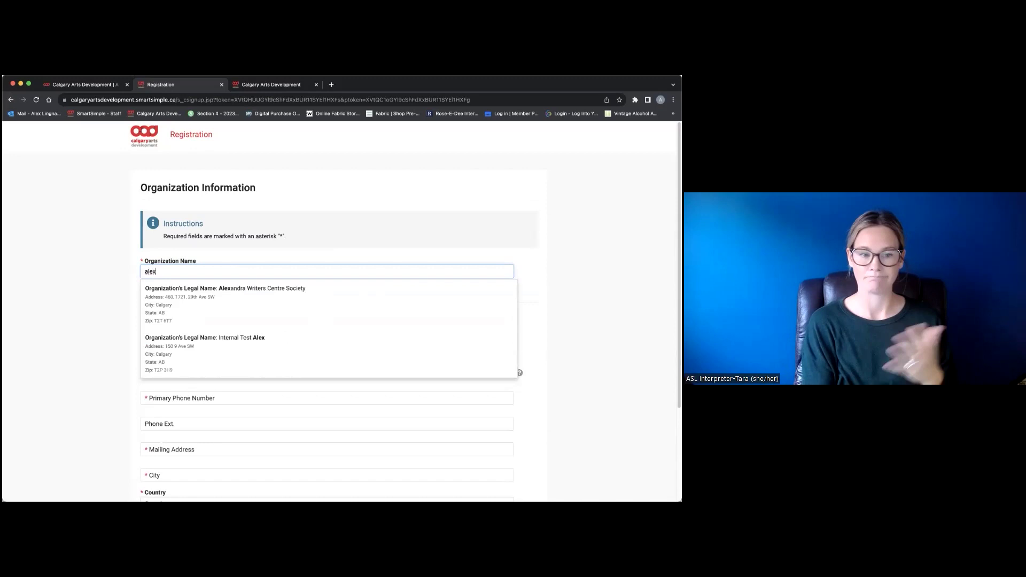
{"action": "left_click", "coordinate": [206, 354]}
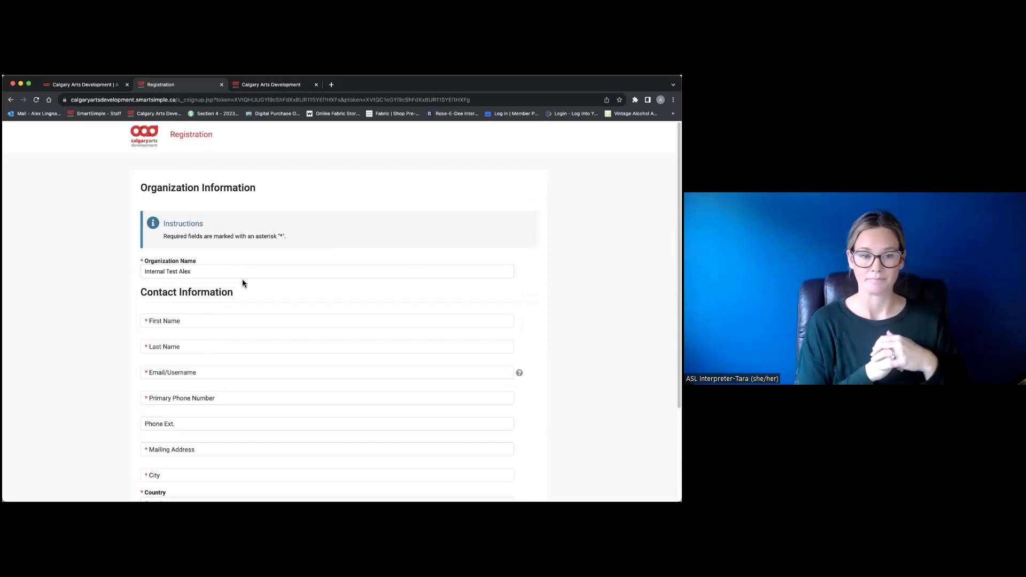
{"action": "scroll", "coordinate": [228, 321], "scroll_direction": "down", "scroll_amount": 1}
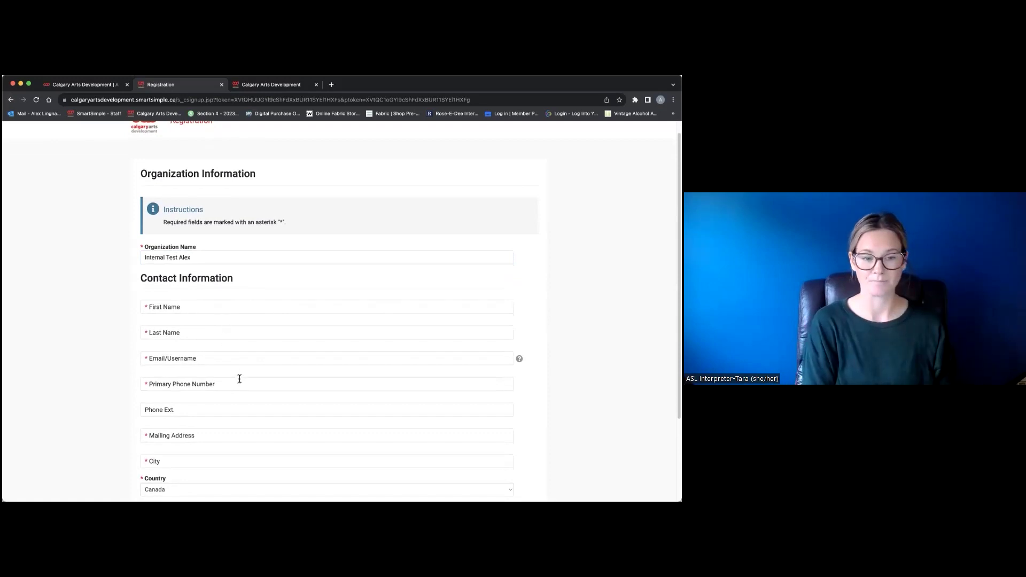
{"action": "scroll", "coordinate": [238, 377], "scroll_direction": "down", "scroll_amount": 5}
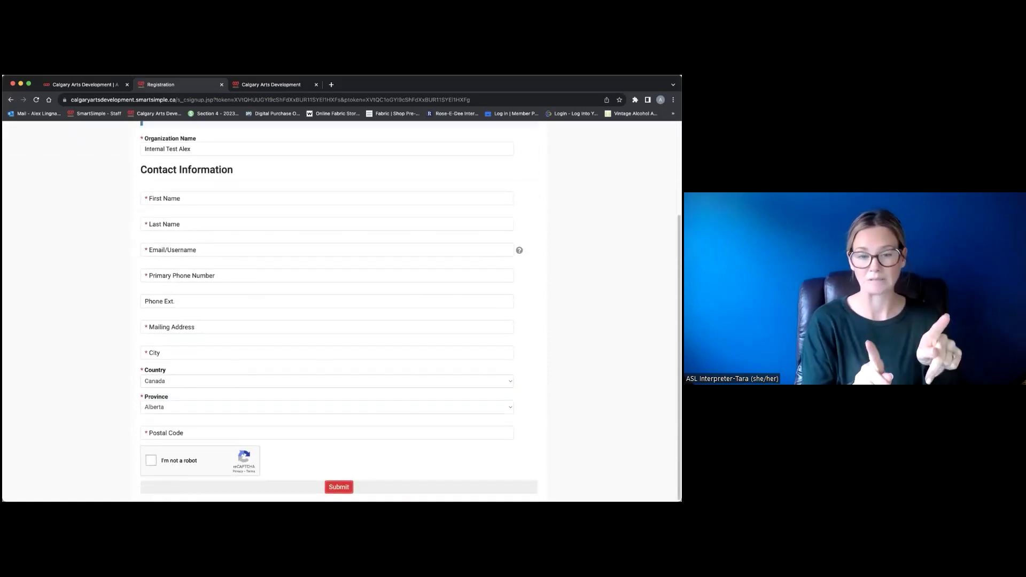
{"action": "scroll", "coordinate": [239, 295], "scroll_direction": "up", "scroll_amount": 5}
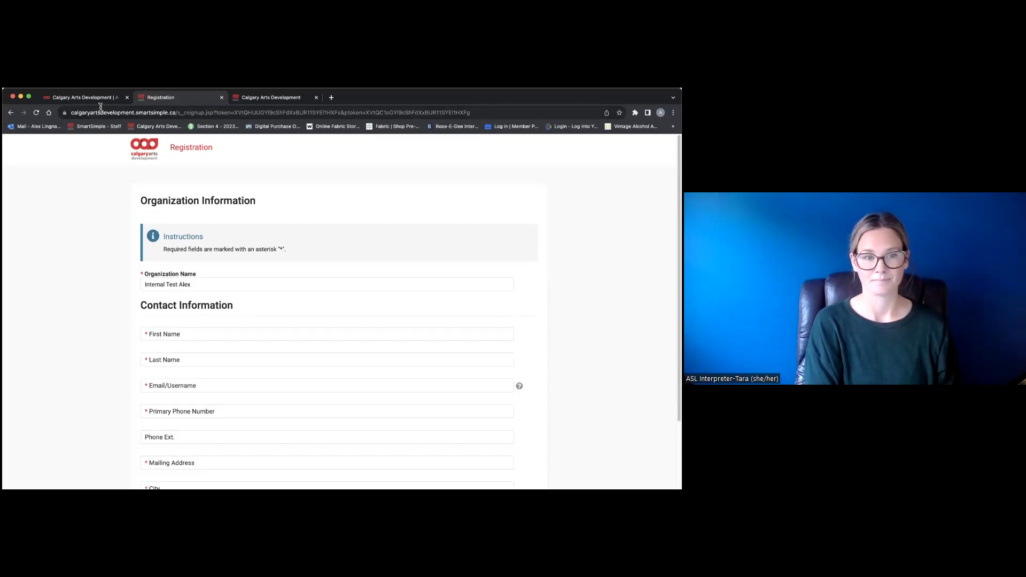
- Log in to the already open online portal page with the applicant's saved email and account password
{"action": "left_click", "coordinate": [296, 103]}
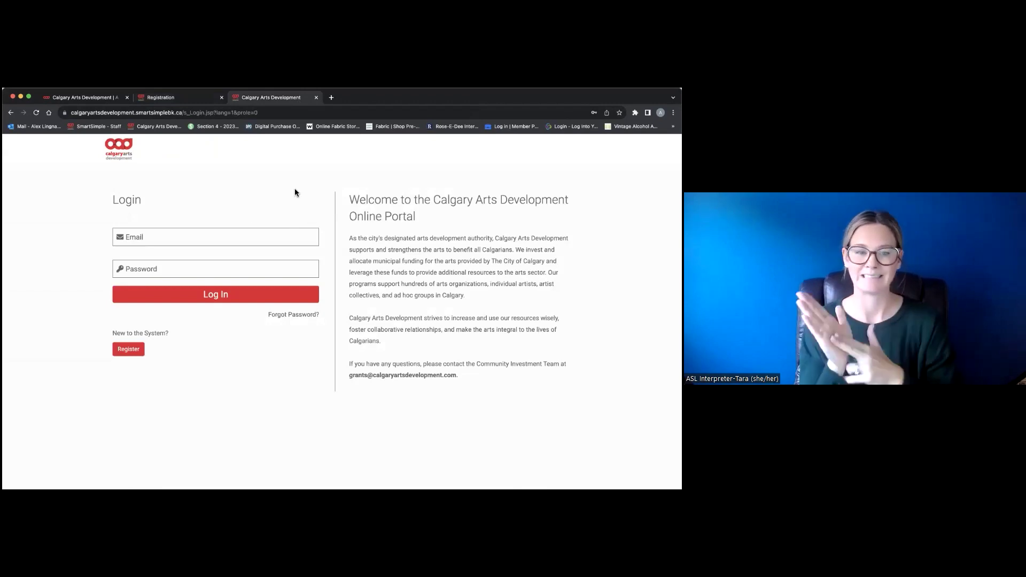
{"action": "left_click", "coordinate": [187, 237]}
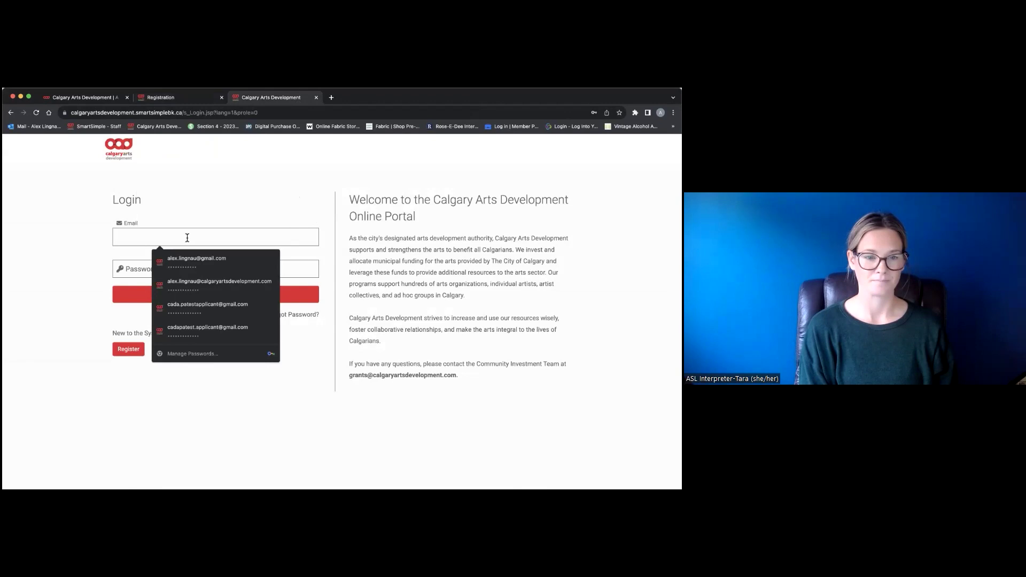
{"action": "key", "text": "super+Tab"}
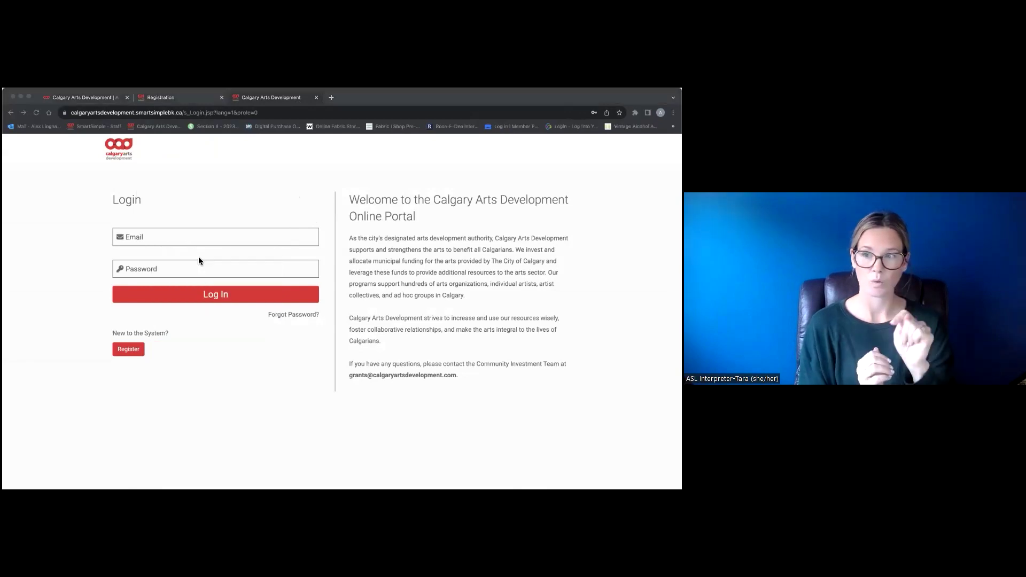
{"action": "key", "text": "Return"}
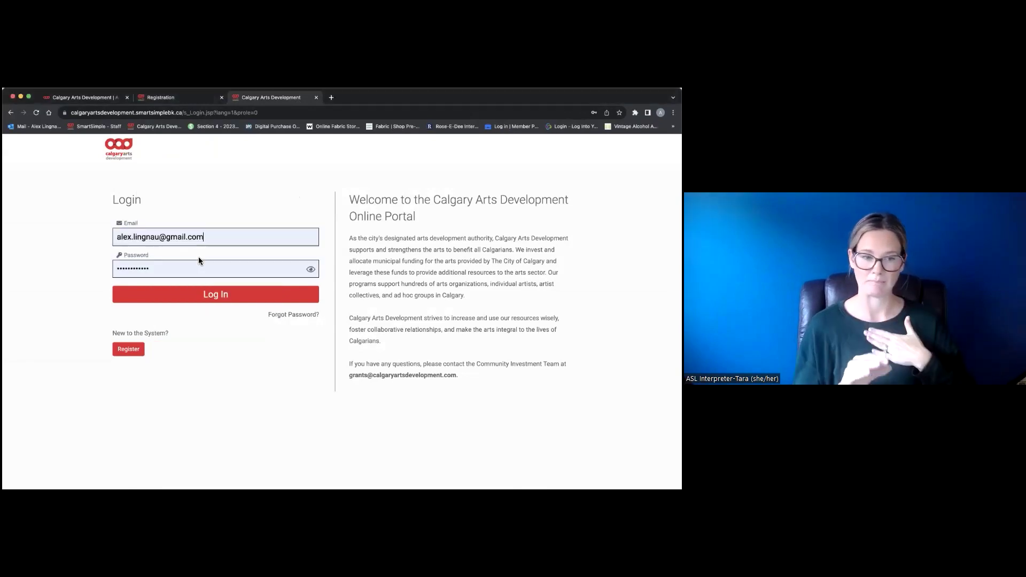
{"action": "left_click", "coordinate": [228, 303]}
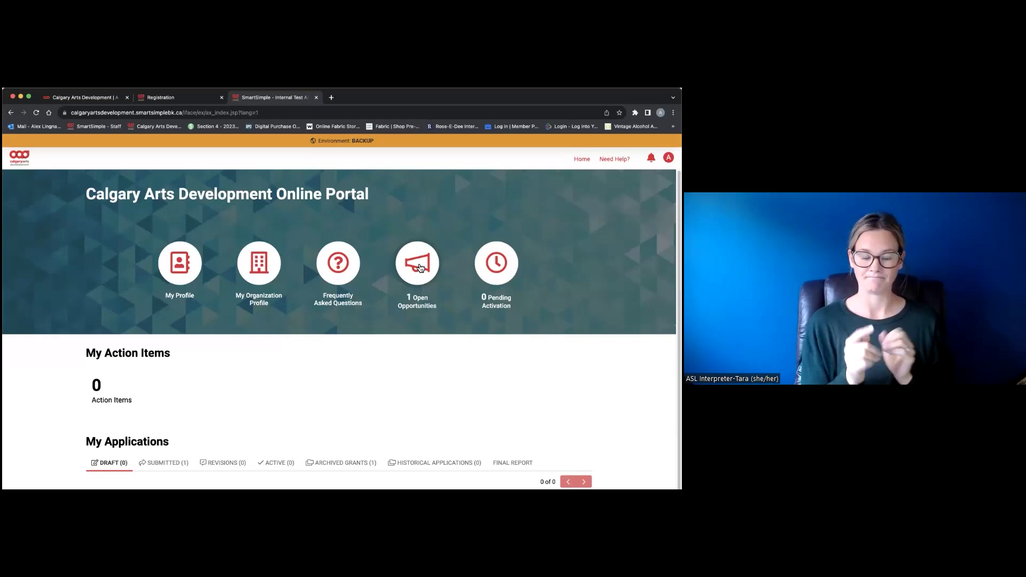
- Look over the portal home page and open the list of open funding opportunities
{"action": "scroll", "coordinate": [404, 384], "scroll_direction": "down", "scroll_amount": 1}
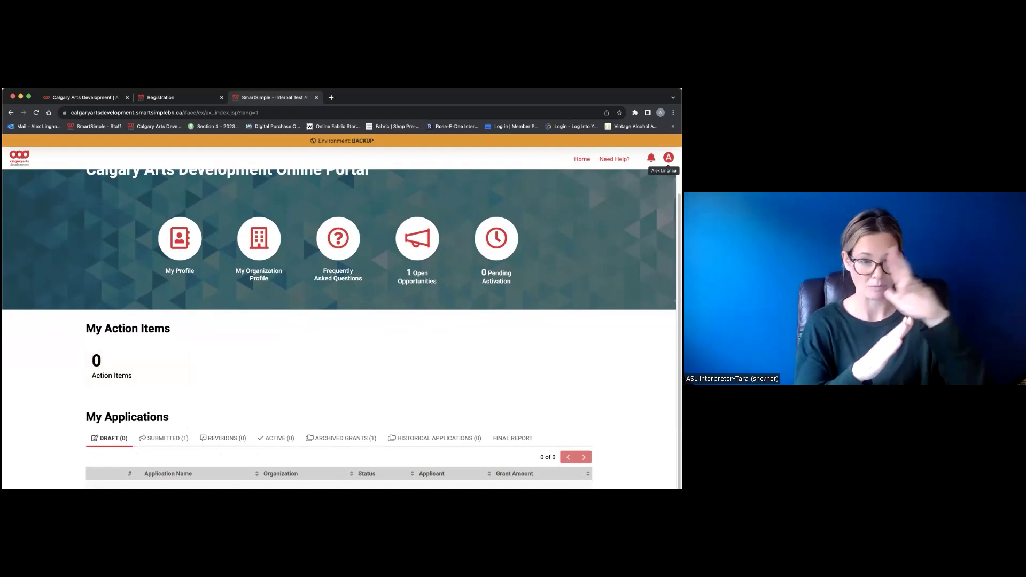
{"action": "left_click", "coordinate": [668, 158]}
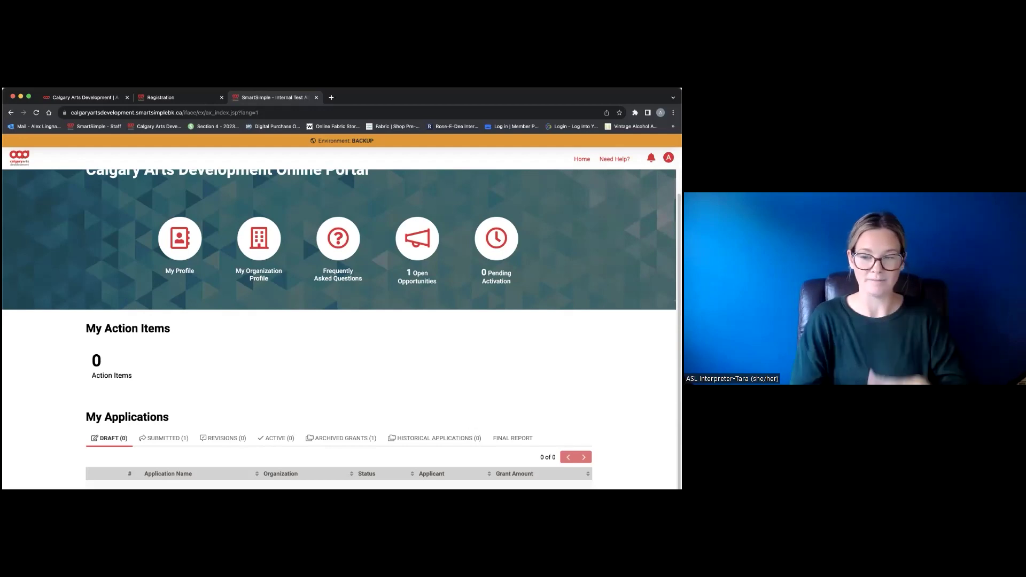
{"action": "left_click", "coordinate": [427, 249]}
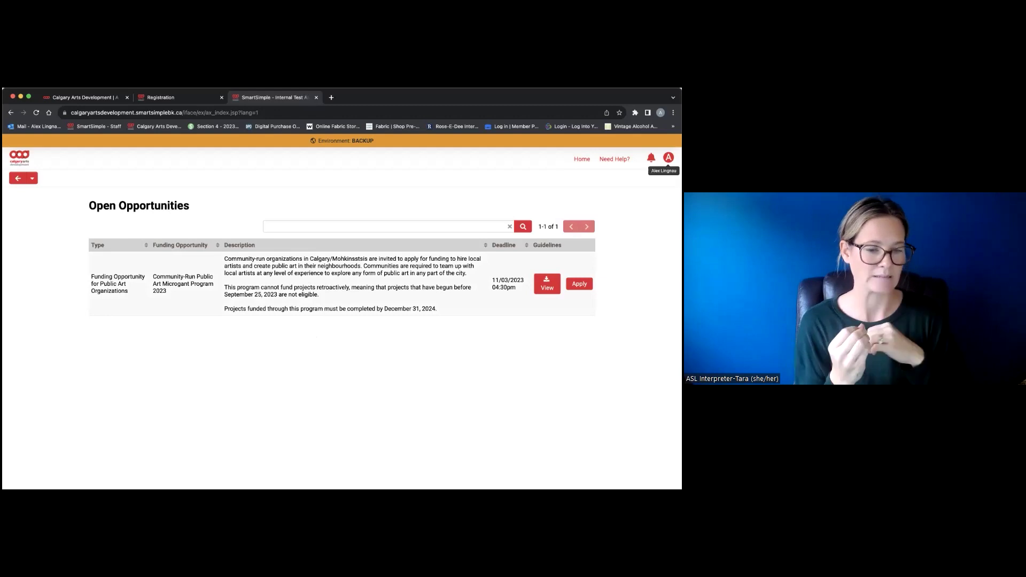
- Open the applicant's organization profile and review its details from the organization name to the social media links
{"action": "left_click", "coordinate": [668, 158]}
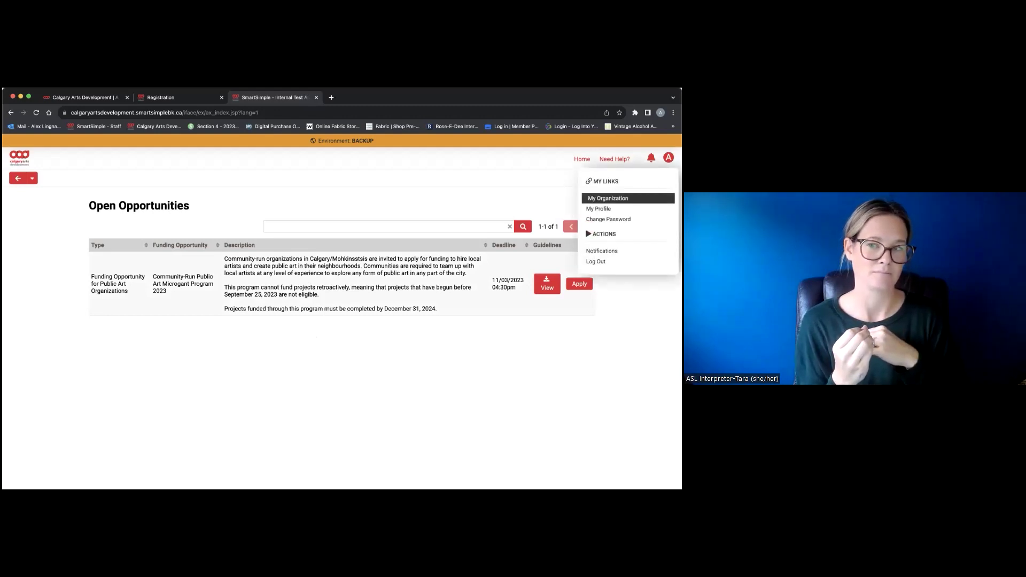
{"action": "left_click", "coordinate": [612, 198]}
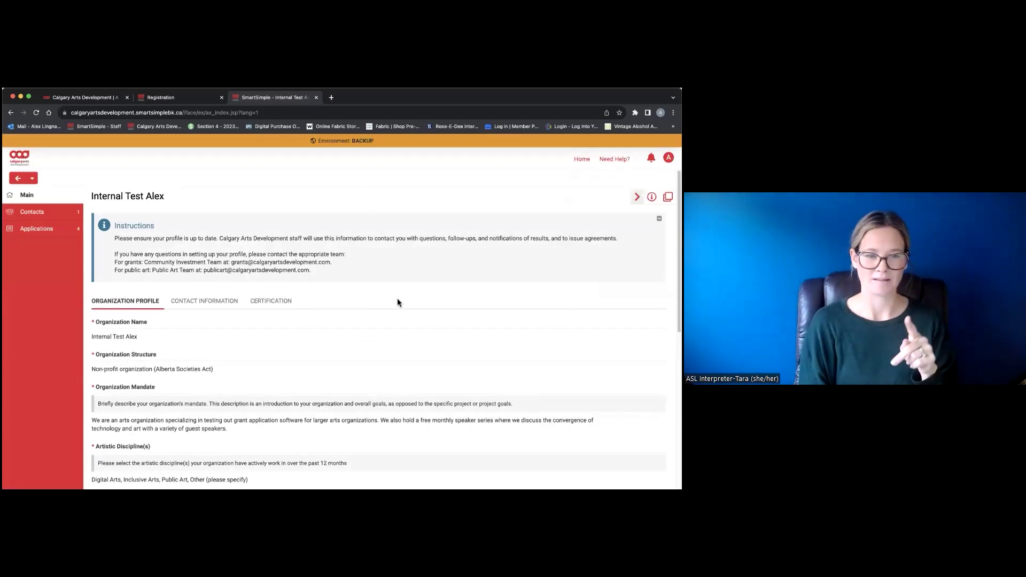
{"action": "scroll", "coordinate": [331, 222], "scroll_direction": "down", "scroll_amount": 1}
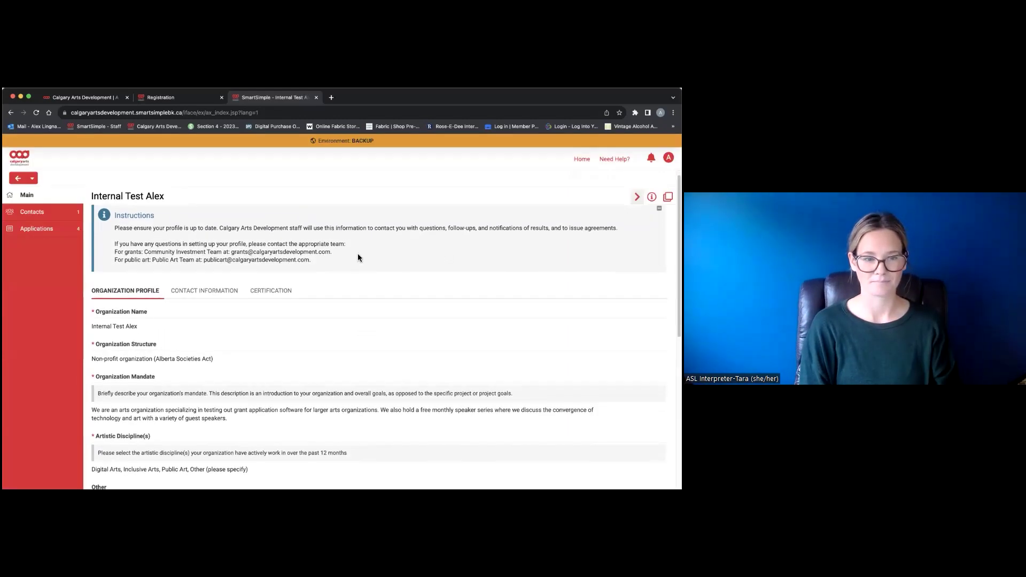
{"action": "scroll", "coordinate": [398, 275], "scroll_direction": "up", "scroll_amount": 1}
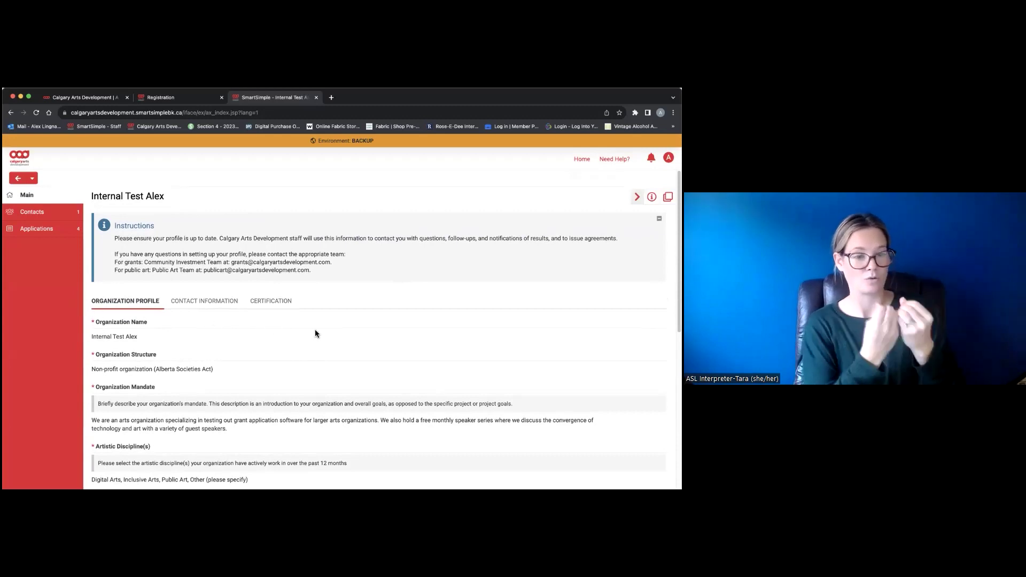
{"action": "scroll", "coordinate": [313, 334], "scroll_direction": "down", "scroll_amount": 4}
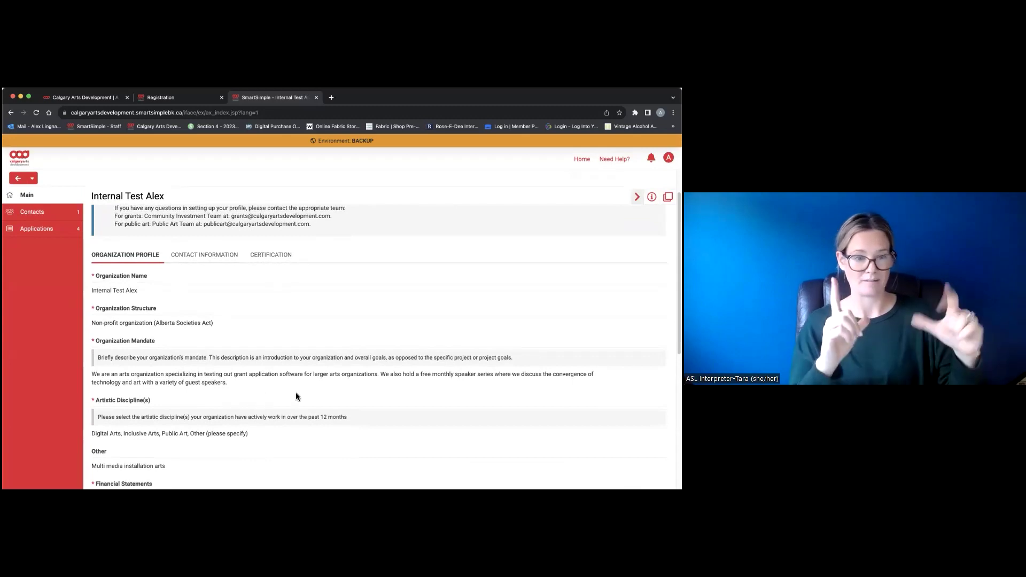
{"action": "scroll", "coordinate": [294, 397], "scroll_direction": "down", "scroll_amount": 10}
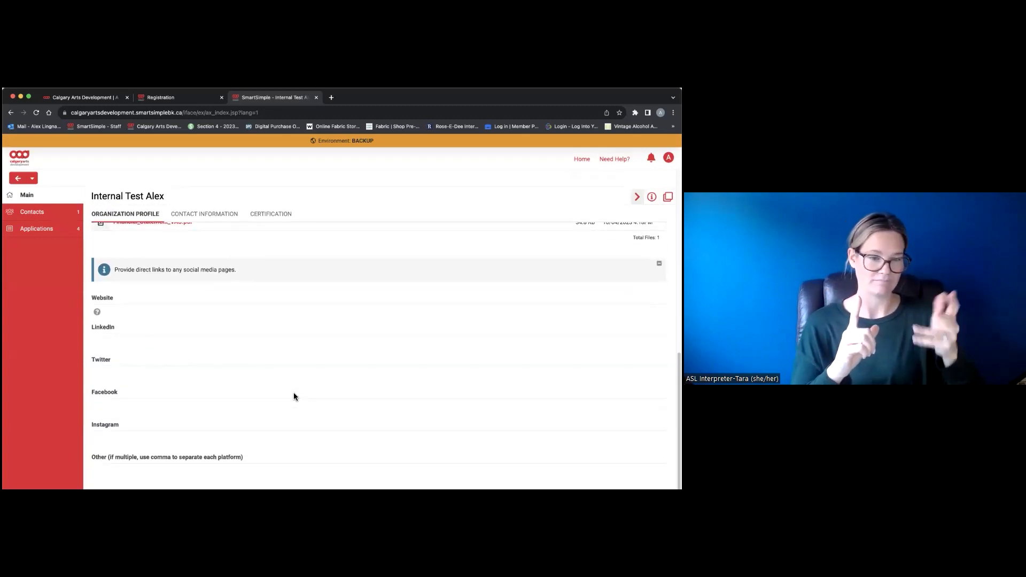
{"action": "scroll", "coordinate": [293, 396], "scroll_direction": "up", "scroll_amount": 15}
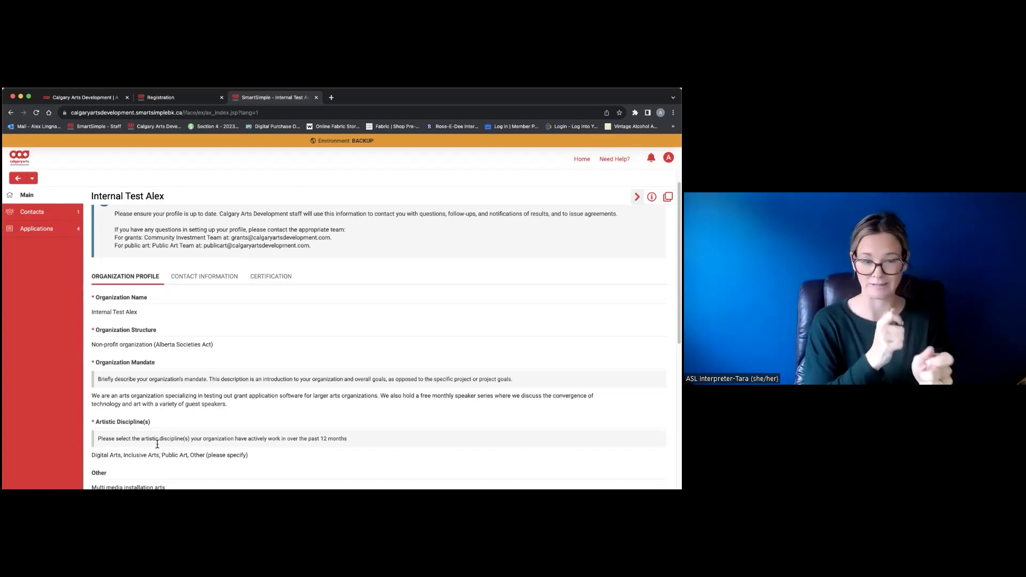
- Make the organization profile editable from its Certification section and return to the Organization Profile section
{"action": "left_click", "coordinate": [270, 278]}
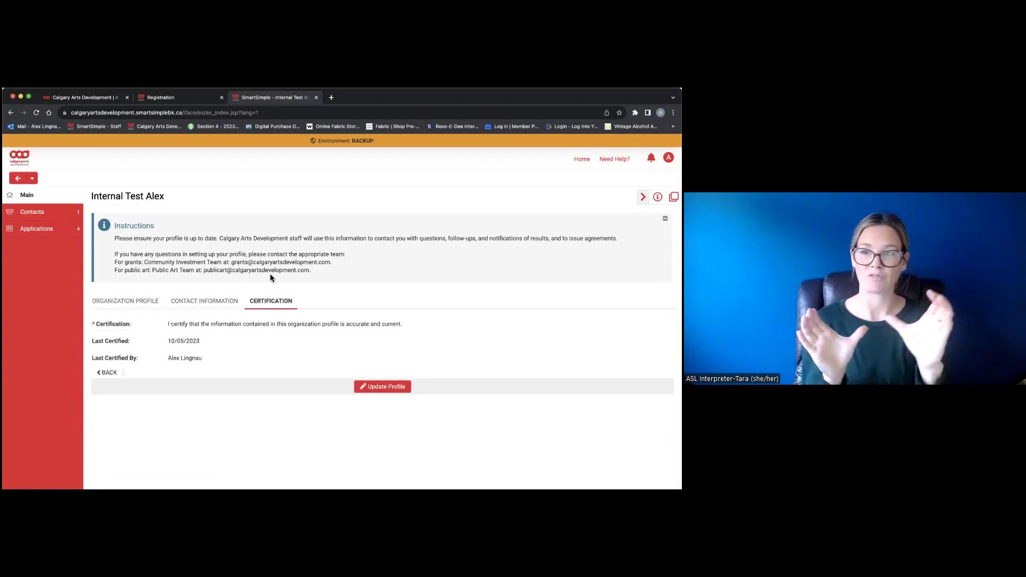
{"action": "left_click", "coordinate": [383, 388]}
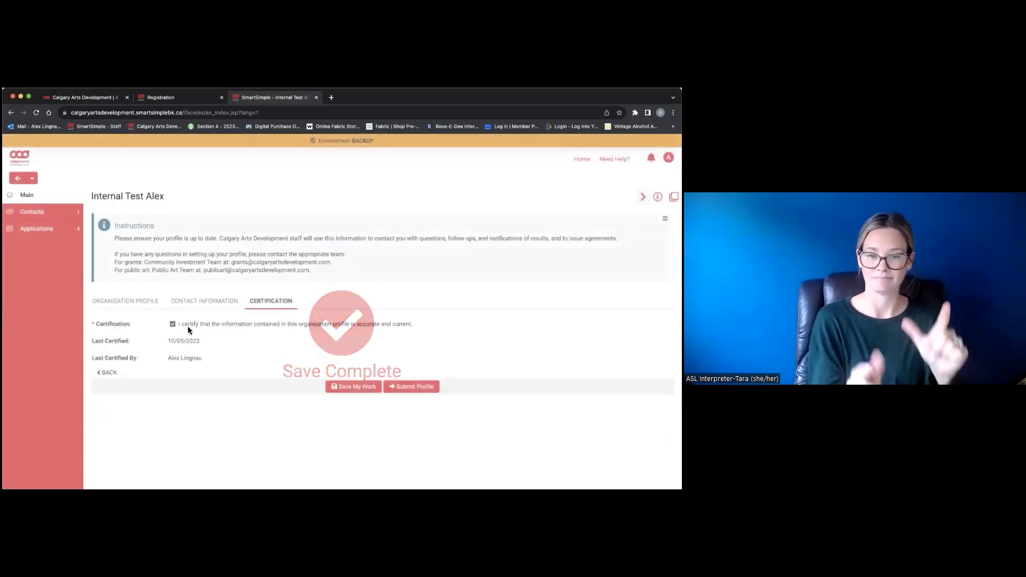
{"action": "left_click", "coordinate": [110, 303]}
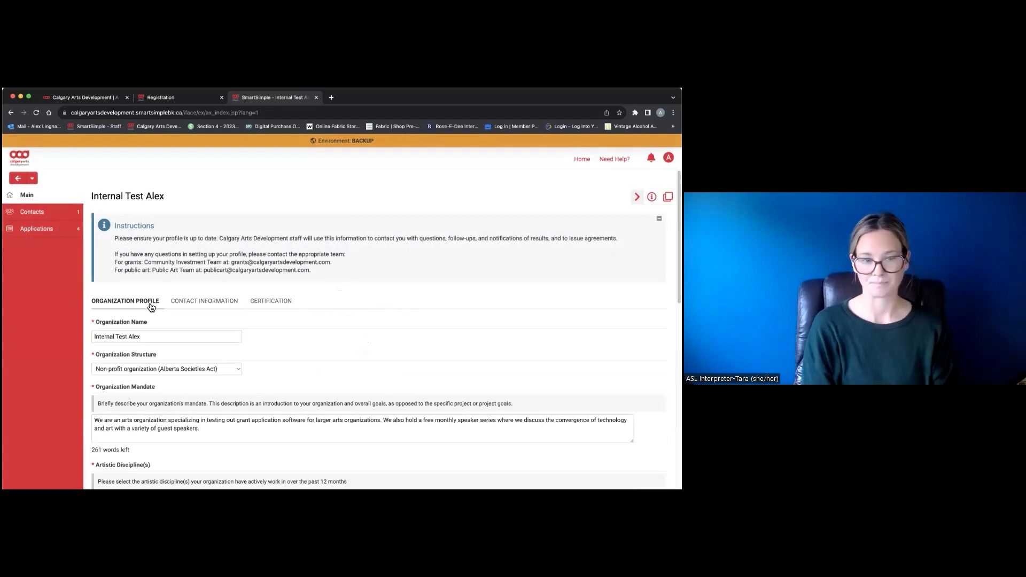
- In the Organization Profile section, select Non-profit organization (Alberta Societies Act) as the organization structure
{"action": "left_click", "coordinate": [189, 304]}
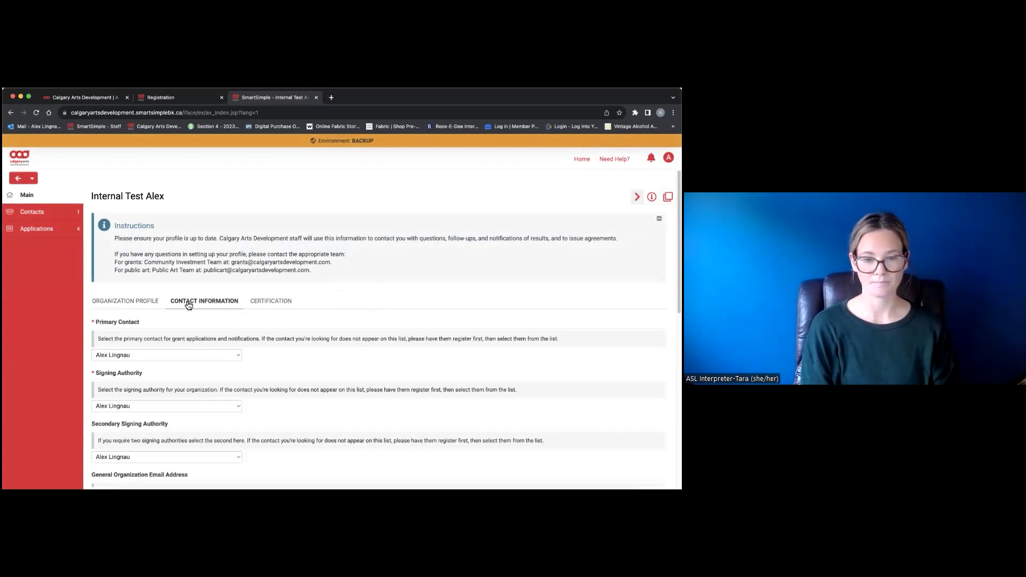
{"action": "left_click", "coordinate": [150, 301]}
{"action": "scroll", "coordinate": [328, 303], "scroll_direction": "down", "scroll_amount": 2}
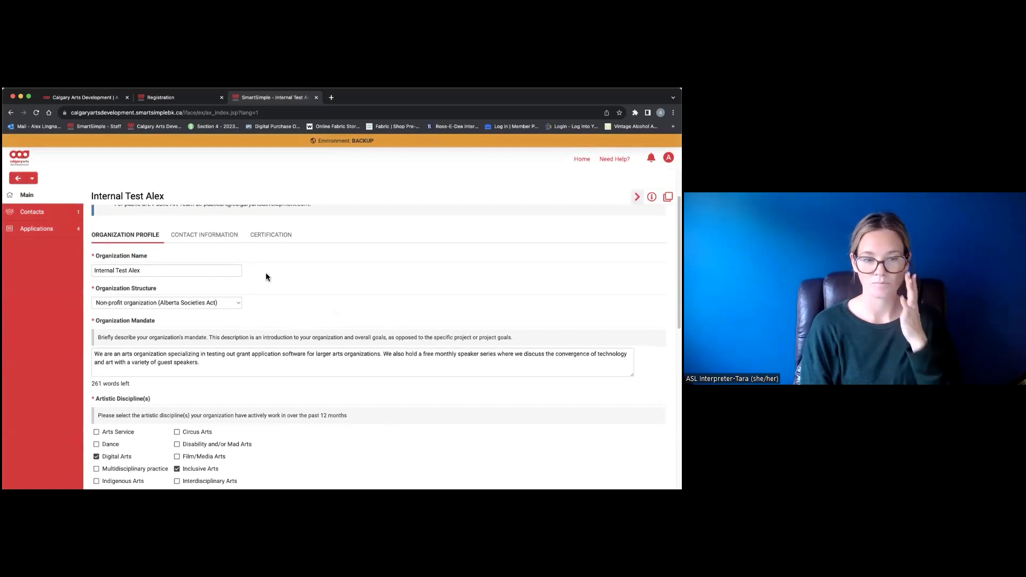
{"action": "scroll", "coordinate": [290, 266], "scroll_direction": "down", "scroll_amount": 1}
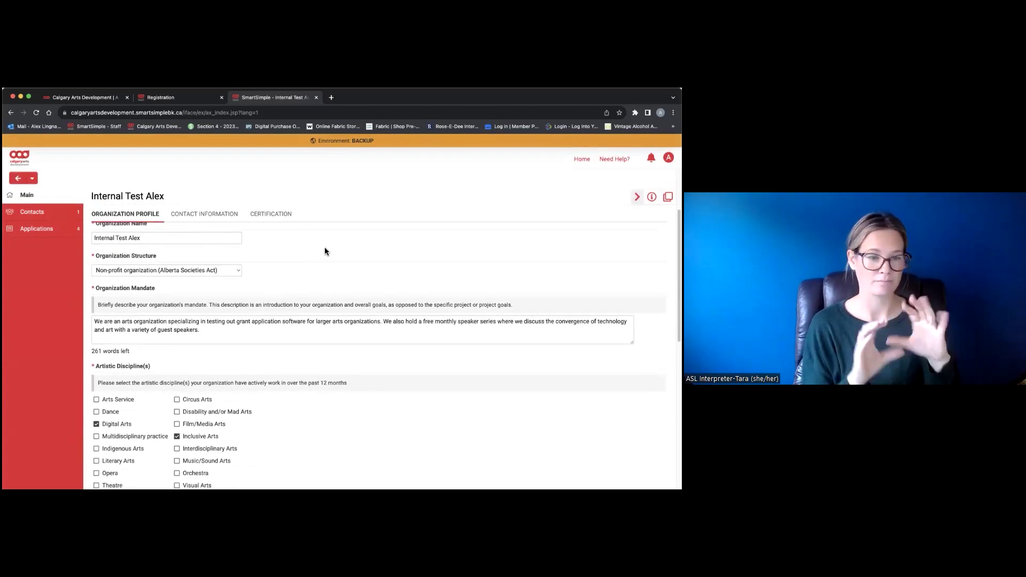
{"action": "left_click", "coordinate": [238, 272]}
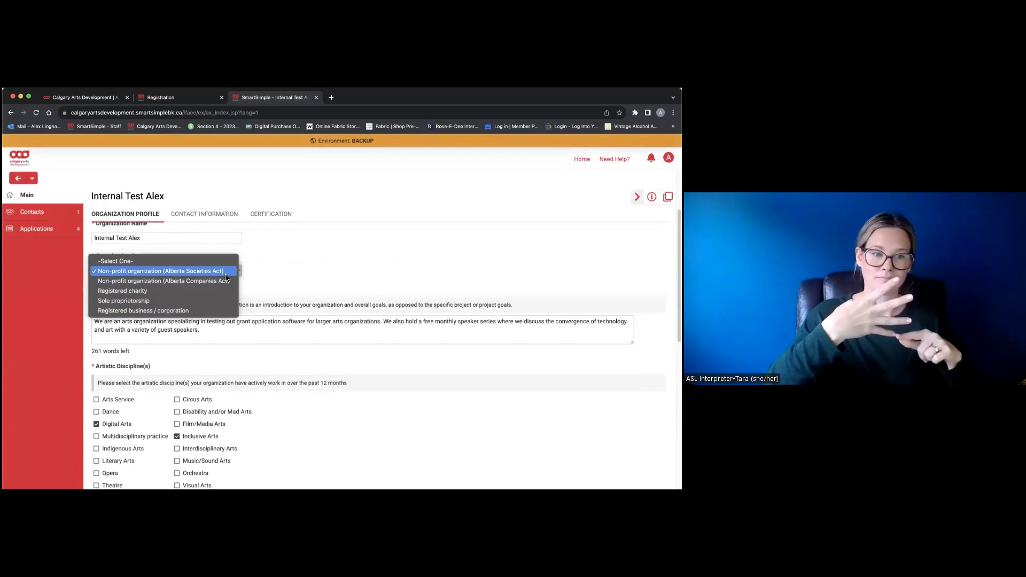
{"action": "left_click", "coordinate": [225, 272]}
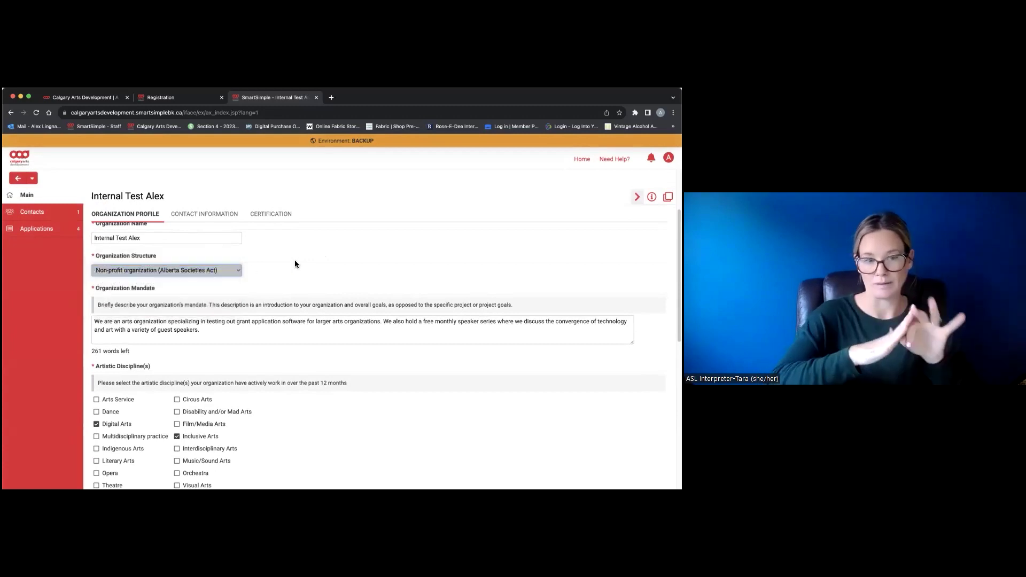
- Review the organization mandate, artistic disciplines, uploaded financial statements and social media link fields of the profile
{"action": "scroll", "coordinate": [150, 274], "scroll_direction": "down", "scroll_amount": 1}
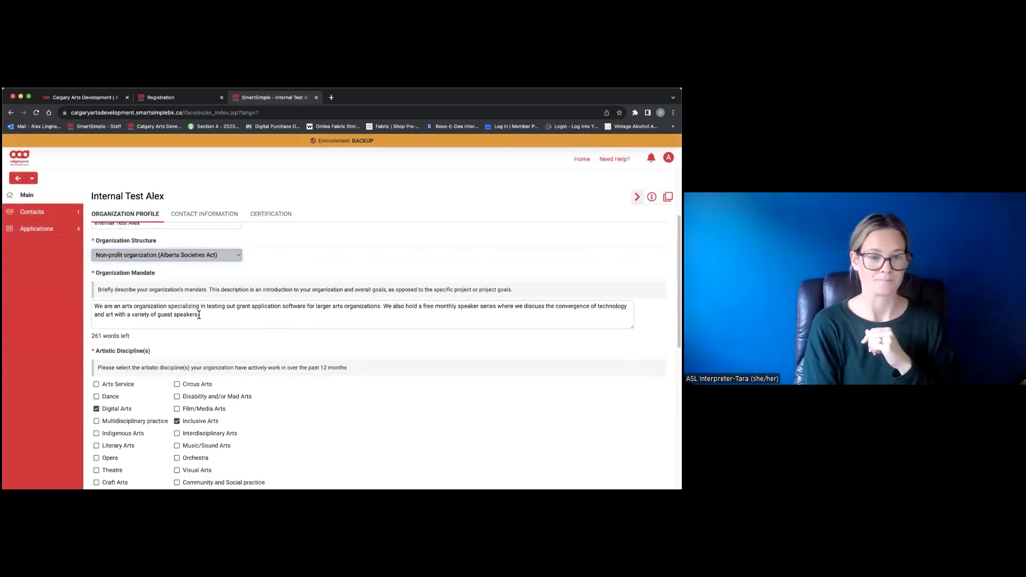
{"action": "scroll", "coordinate": [206, 317], "scroll_direction": "down", "scroll_amount": 3}
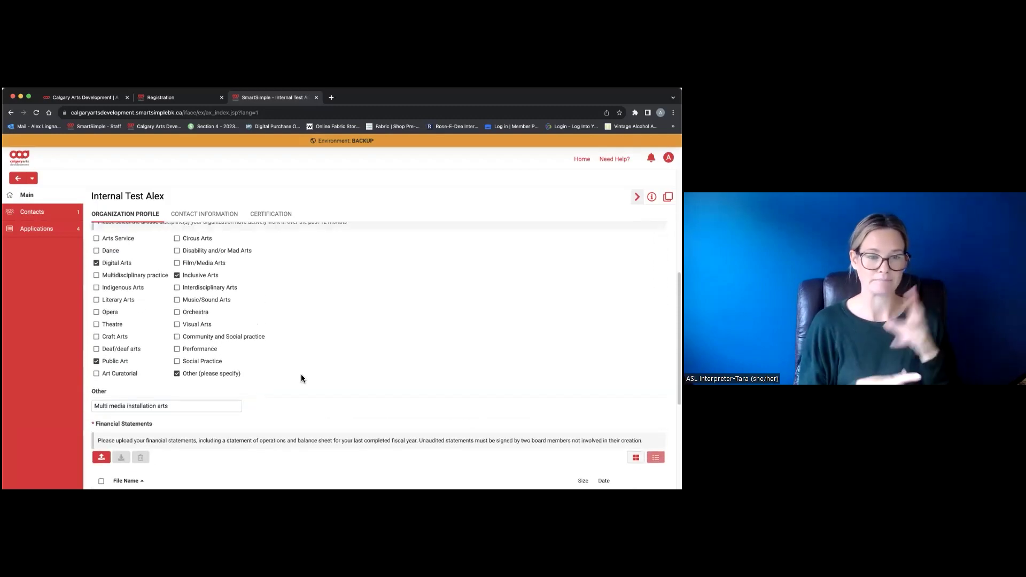
{"action": "scroll", "coordinate": [297, 330], "scroll_direction": "up", "scroll_amount": 1}
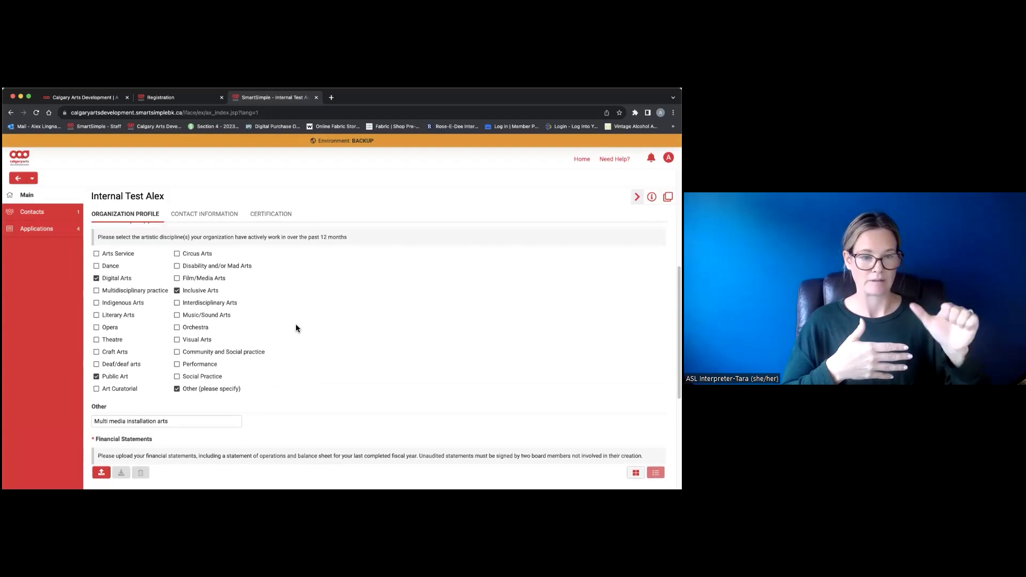
{"action": "scroll", "coordinate": [296, 328], "scroll_direction": "down", "scroll_amount": 3}
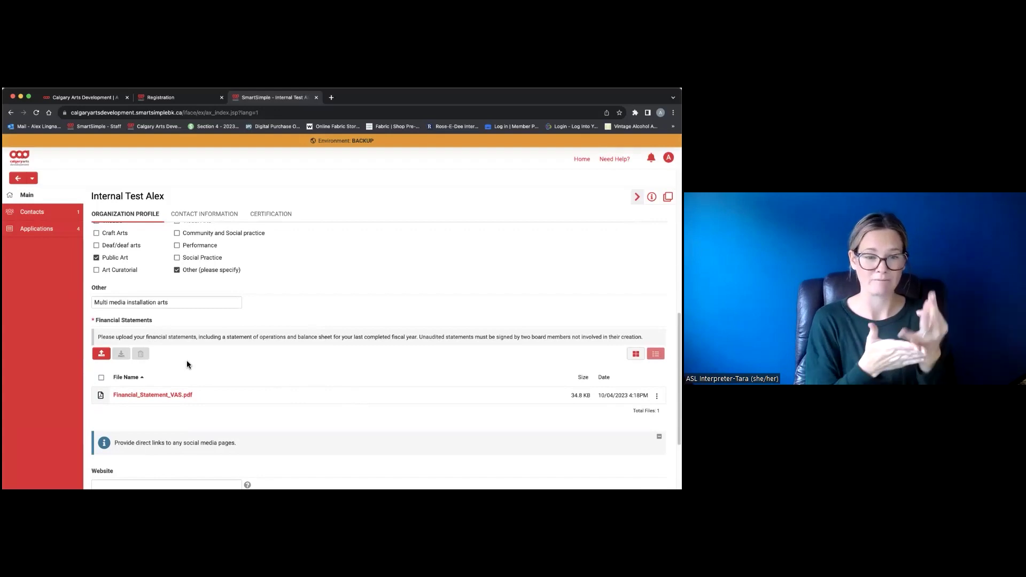
{"action": "scroll", "coordinate": [270, 371], "scroll_direction": "down", "scroll_amount": 4}
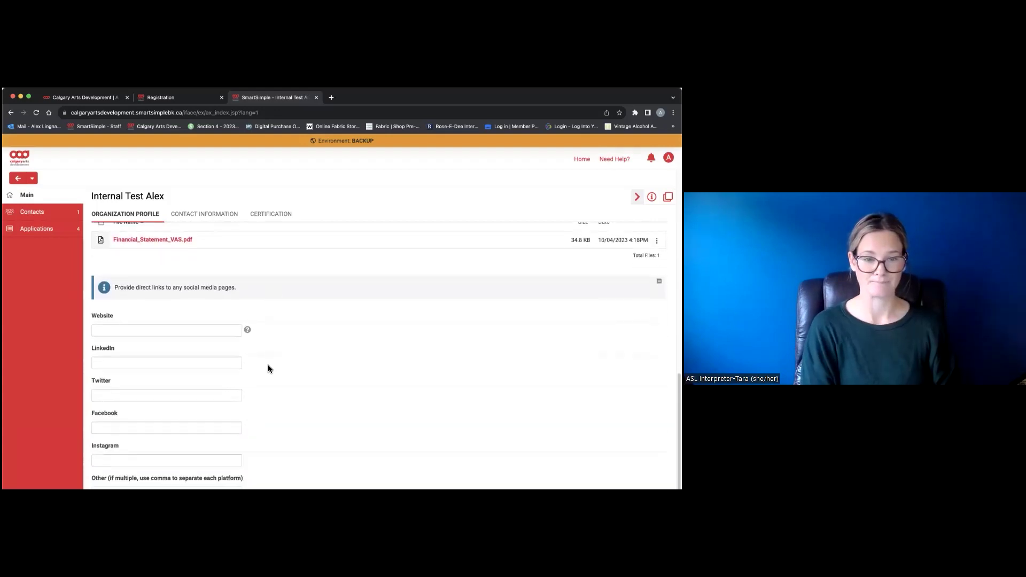
{"action": "scroll", "coordinate": [268, 368], "scroll_direction": "down", "scroll_amount": 1}
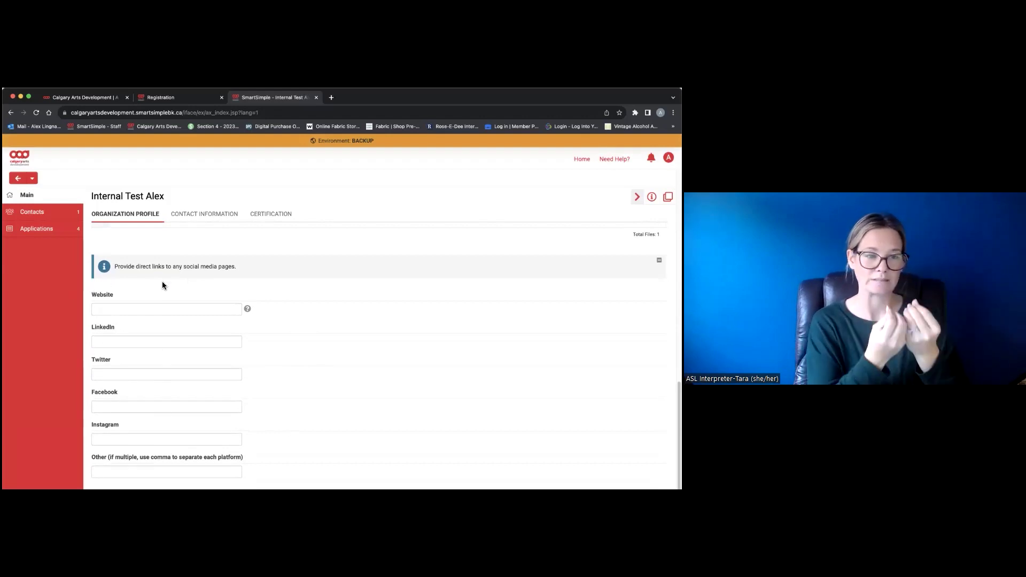
{"action": "scroll", "coordinate": [163, 291], "scroll_direction": "up", "scroll_amount": 3}
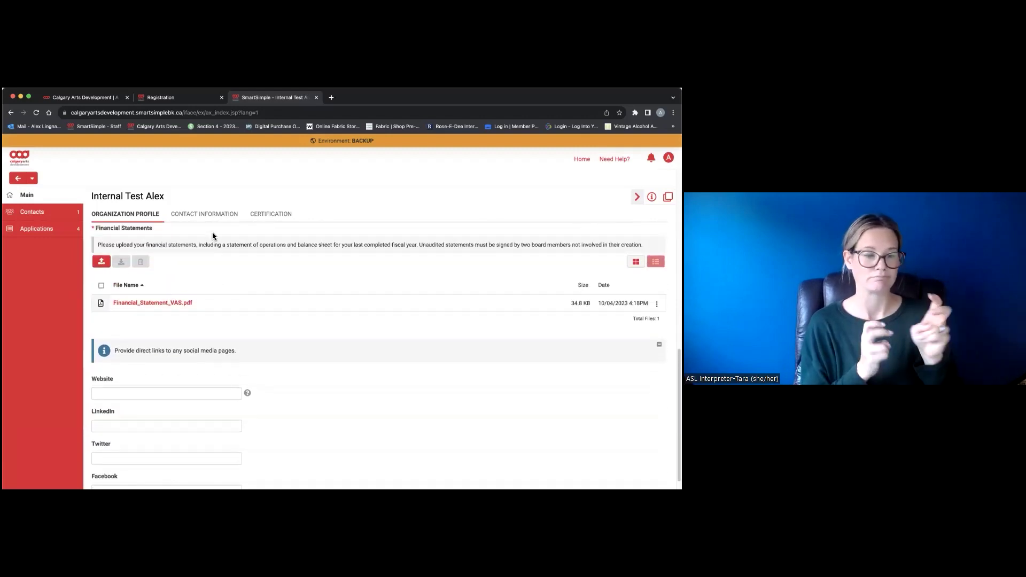
- Select the organization's primary contact in the Contact Information section and review the remaining fields down to the postal code
{"action": "left_click", "coordinate": [212, 215]}
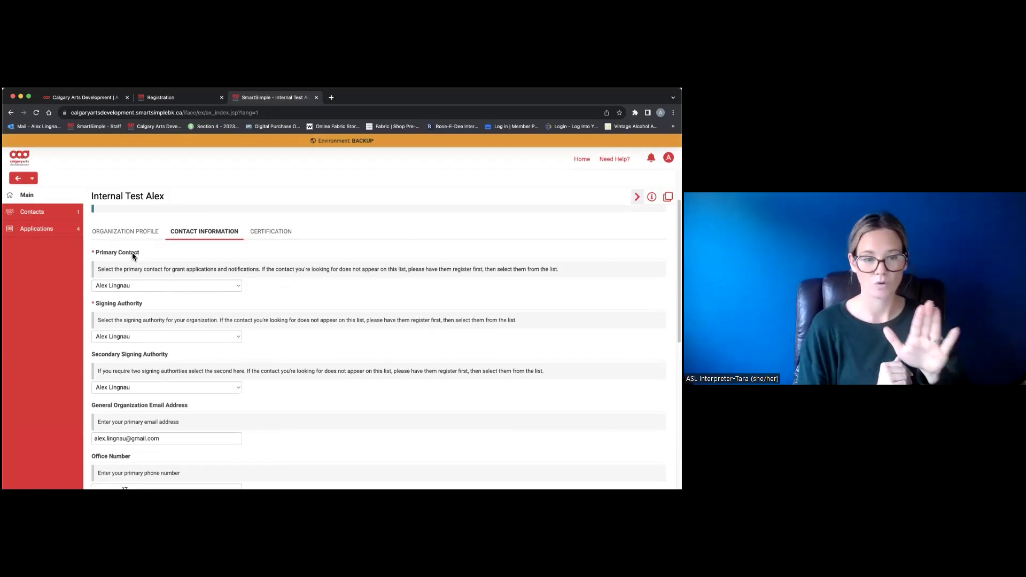
{"action": "left_click", "coordinate": [238, 288]}
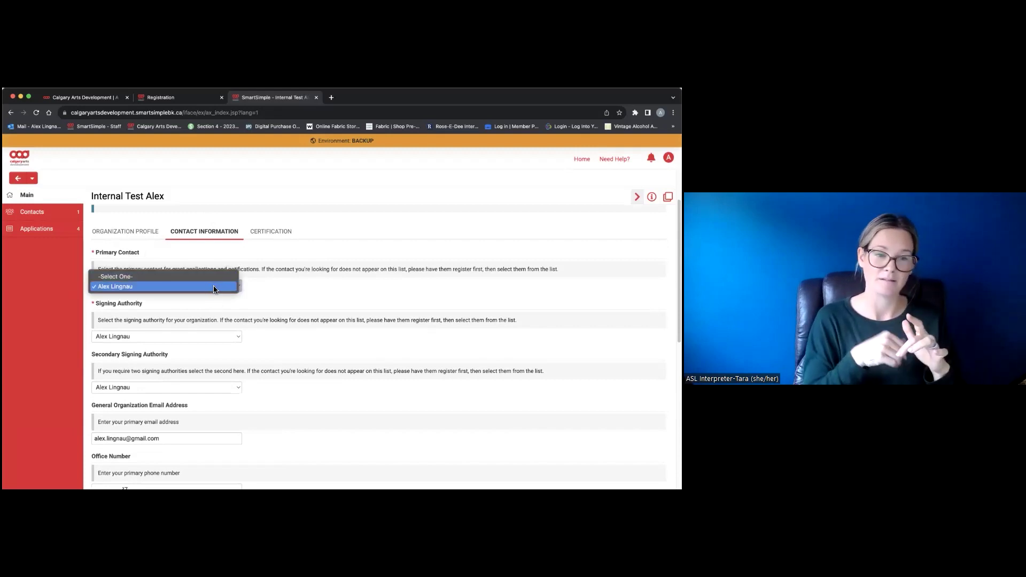
{"action": "left_click", "coordinate": [213, 287]}
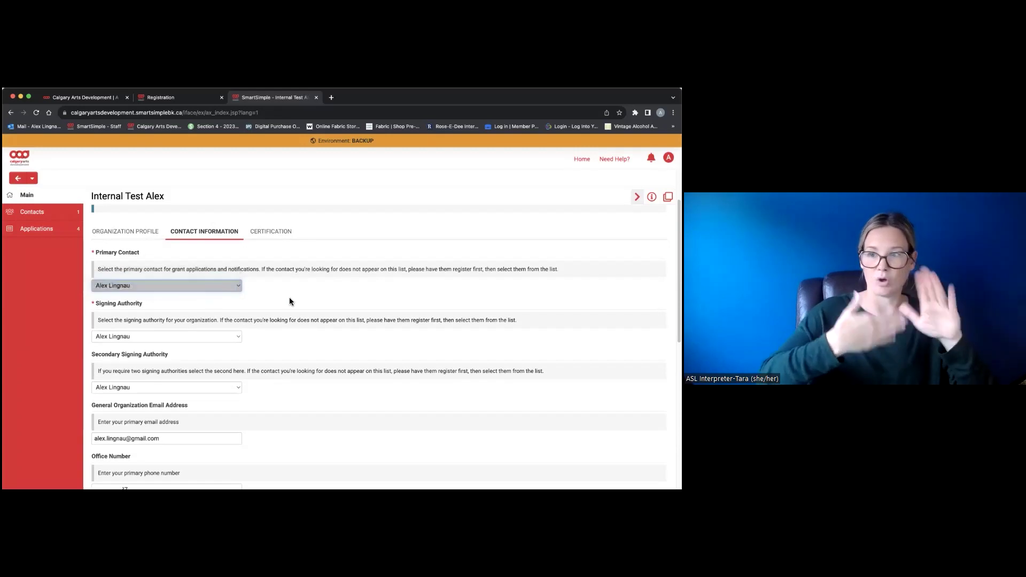
{"action": "scroll", "coordinate": [288, 299], "scroll_direction": "down", "scroll_amount": 1}
{"action": "scroll", "coordinate": [289, 301], "scroll_direction": "down", "scroll_amount": 5}
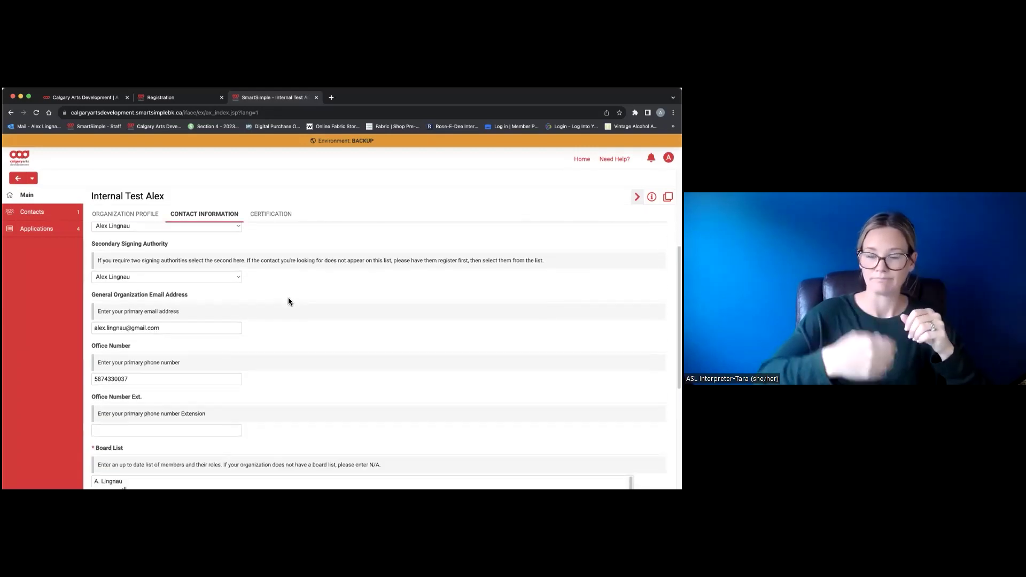
{"action": "scroll", "coordinate": [289, 301], "scroll_direction": "down", "scroll_amount": 5}
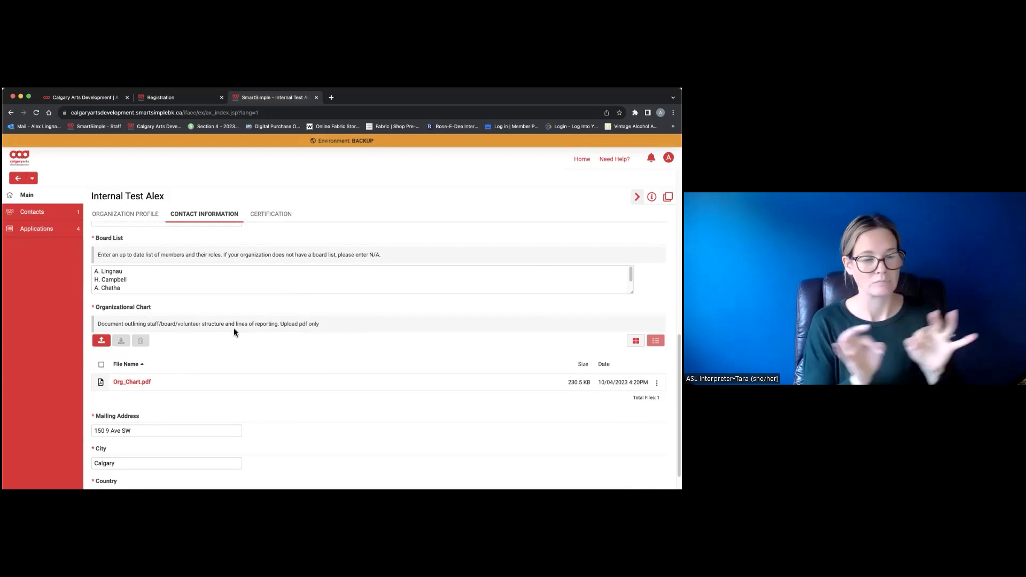
{"action": "scroll", "coordinate": [226, 345], "scroll_direction": "down", "scroll_amount": 3}
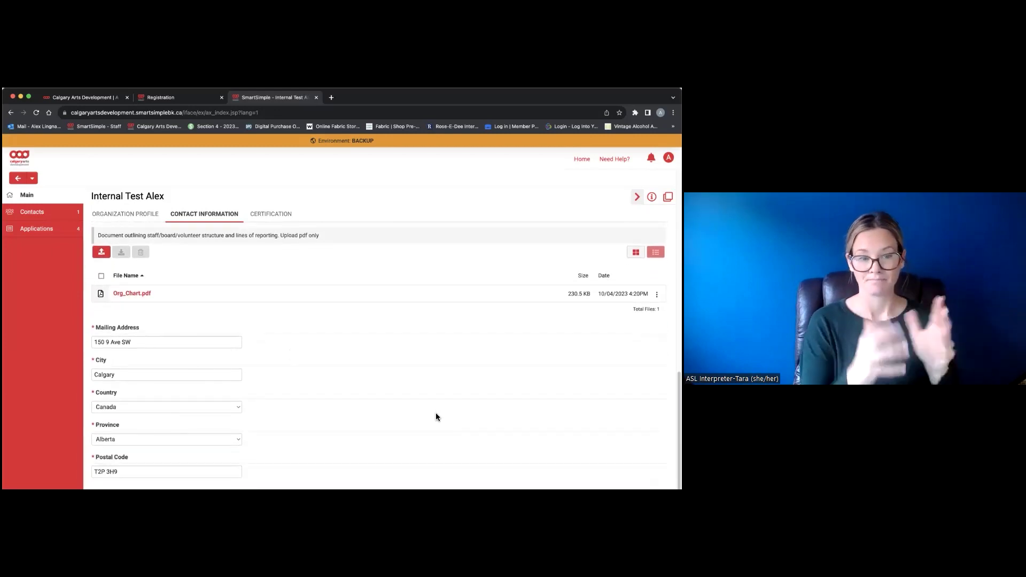
- Submit the organization profile from its Certification section and return to the portal home page
{"action": "left_click", "coordinate": [288, 218]}
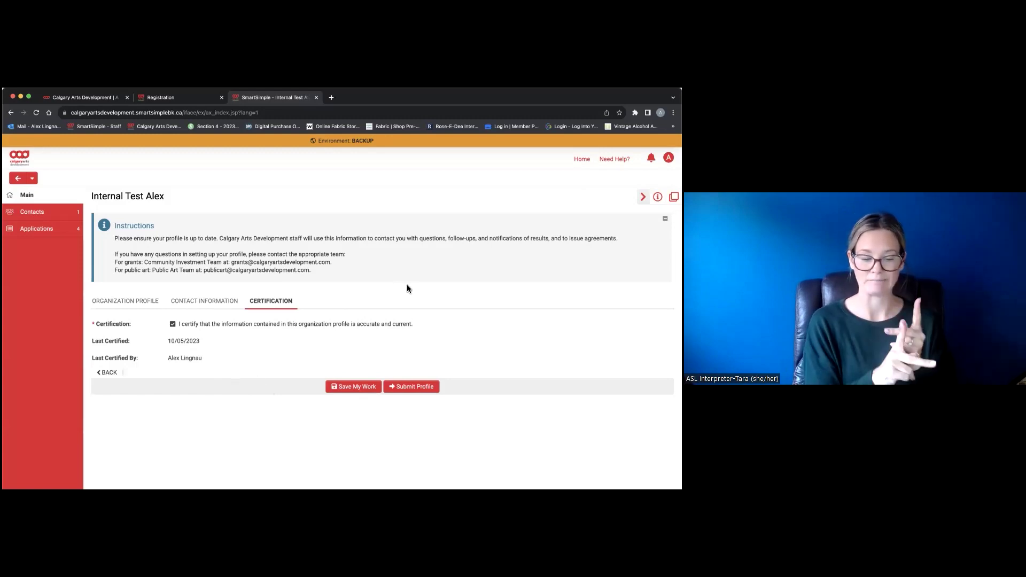
{"action": "left_click", "coordinate": [422, 387]}
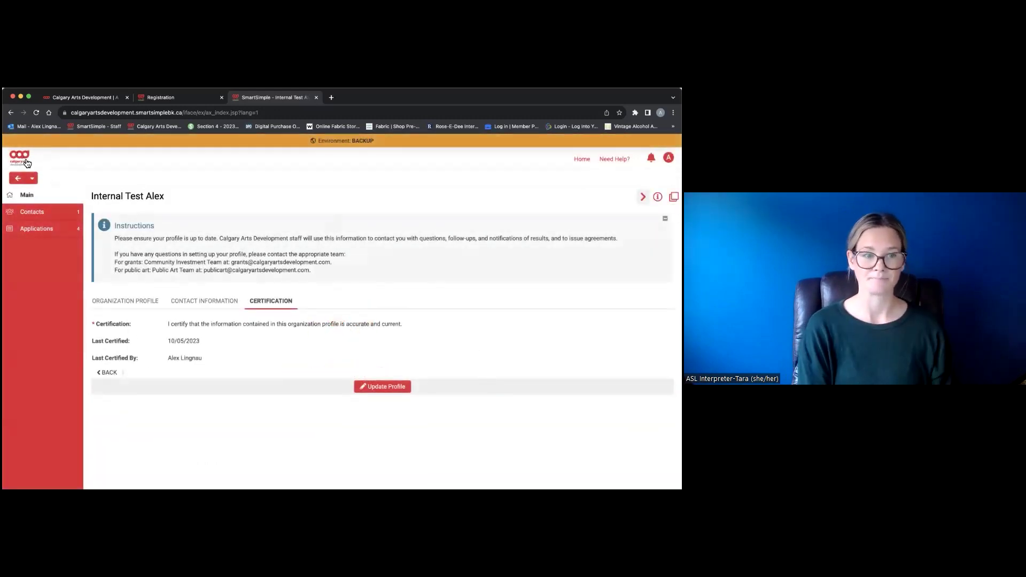
{"action": "left_click", "coordinate": [26, 163]}
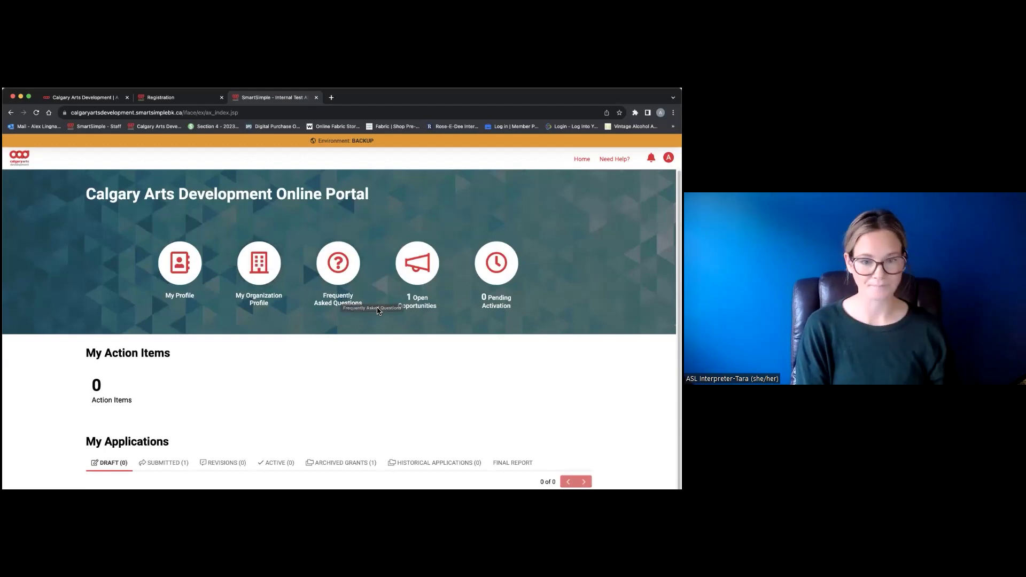
- Open the available funding opportunity and begin a Community Run Public Art Microgrant application
{"action": "left_click", "coordinate": [419, 280]}
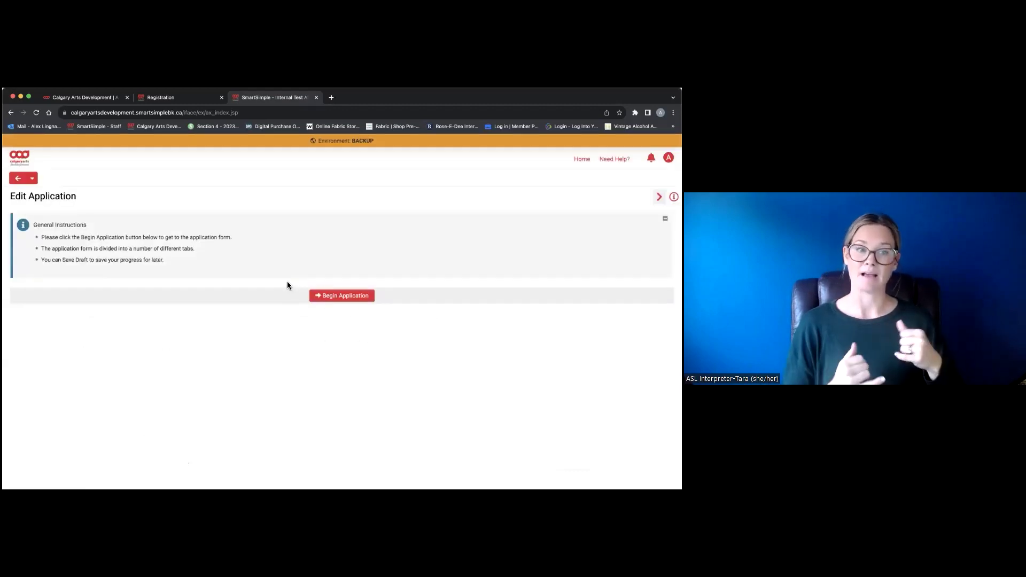
{"action": "left_click", "coordinate": [345, 297]}
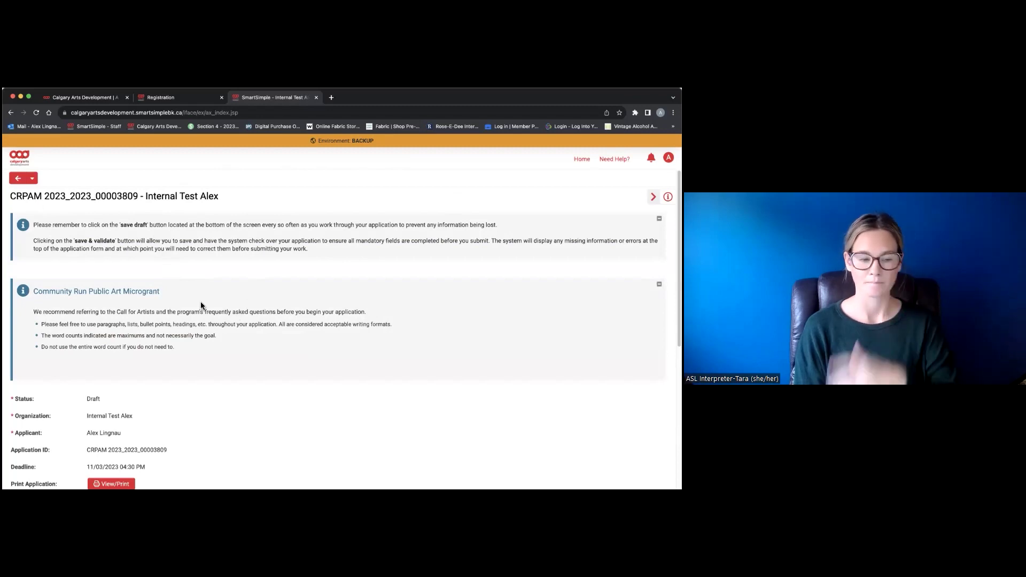
- Review the application's instructions and prefilled organization details, and select the primary contact responsible for the grant application
{"action": "scroll", "coordinate": [201, 303], "scroll_direction": "down", "scroll_amount": 1}
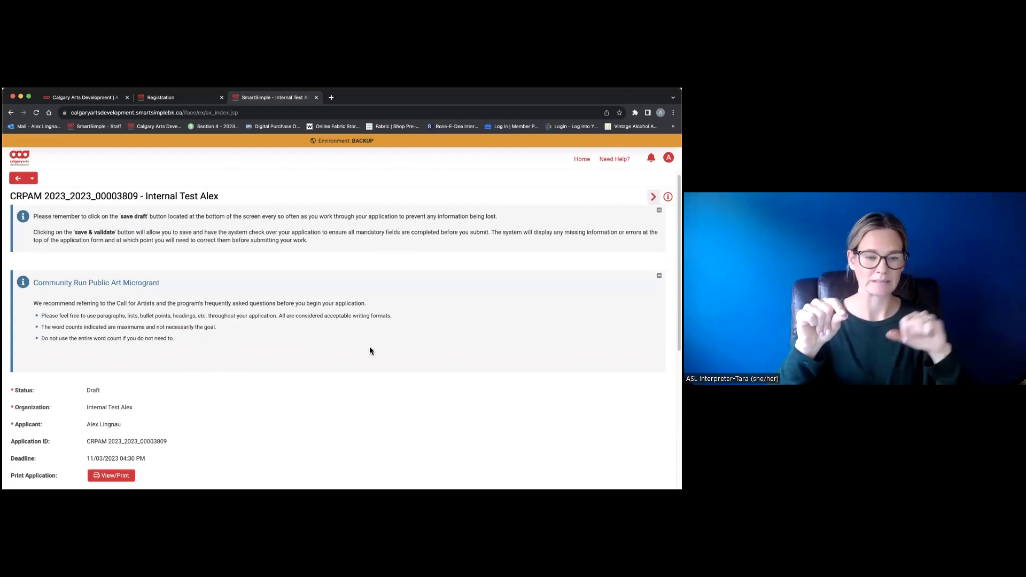
{"action": "scroll", "coordinate": [174, 348], "scroll_direction": "down", "scroll_amount": 3}
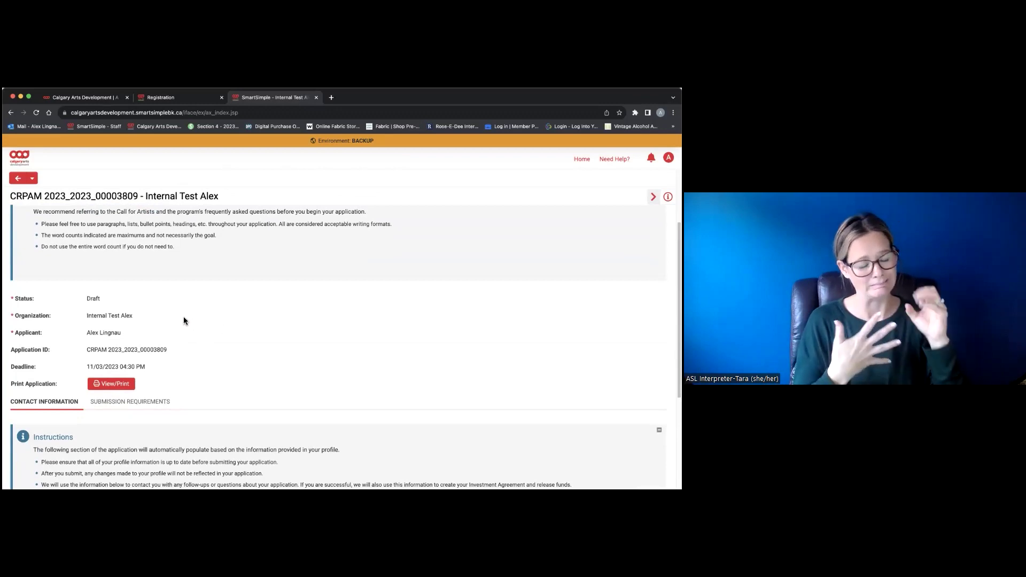
{"action": "scroll", "coordinate": [180, 320], "scroll_direction": "down", "scroll_amount": 1}
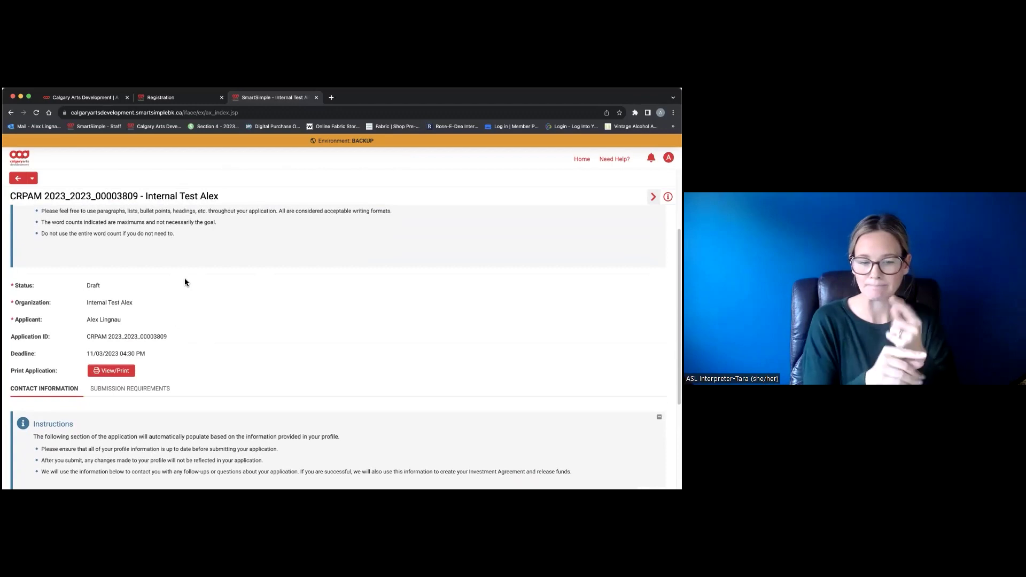
{"action": "scroll", "coordinate": [190, 309], "scroll_direction": "down", "scroll_amount": 4}
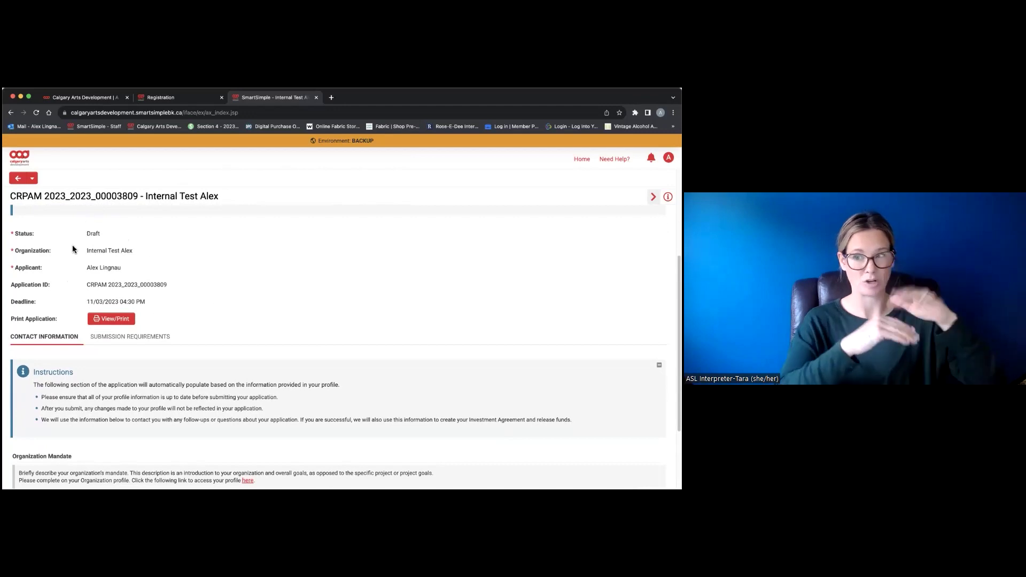
{"action": "scroll", "coordinate": [206, 302], "scroll_direction": "down", "scroll_amount": 3}
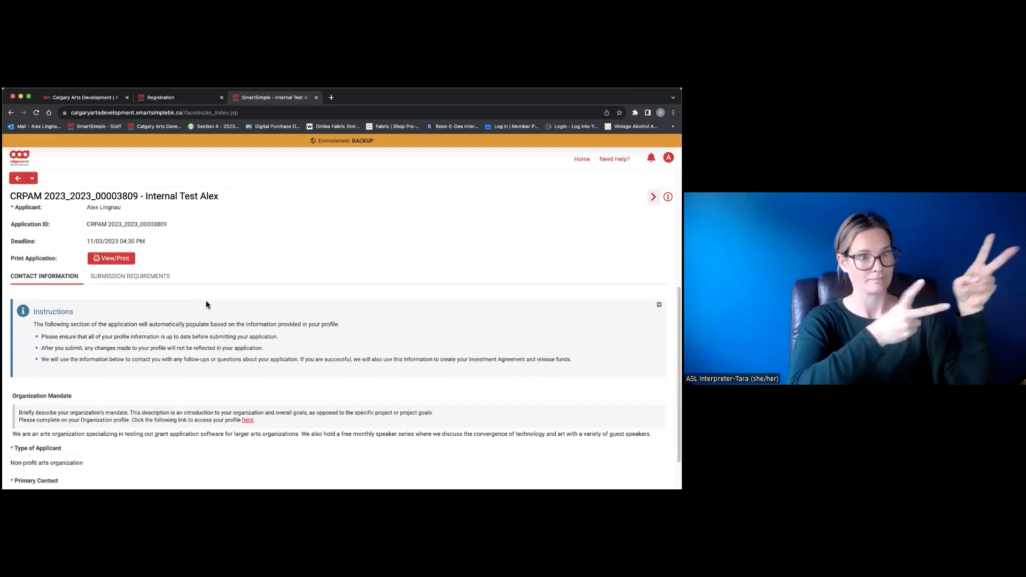
{"action": "scroll", "coordinate": [85, 272], "scroll_direction": "down", "scroll_amount": 1}
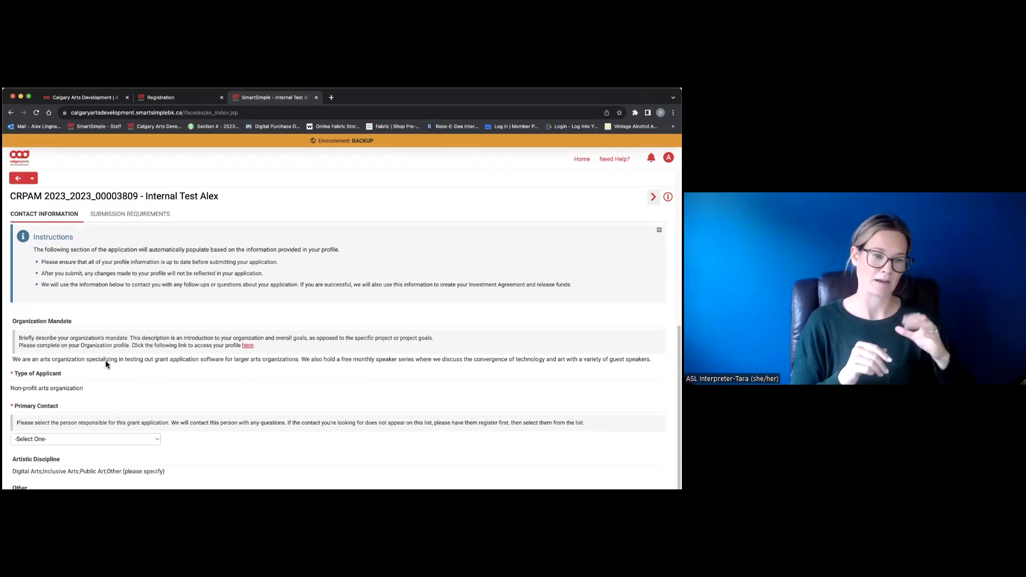
{"action": "scroll", "coordinate": [105, 360], "scroll_direction": "down", "scroll_amount": 1}
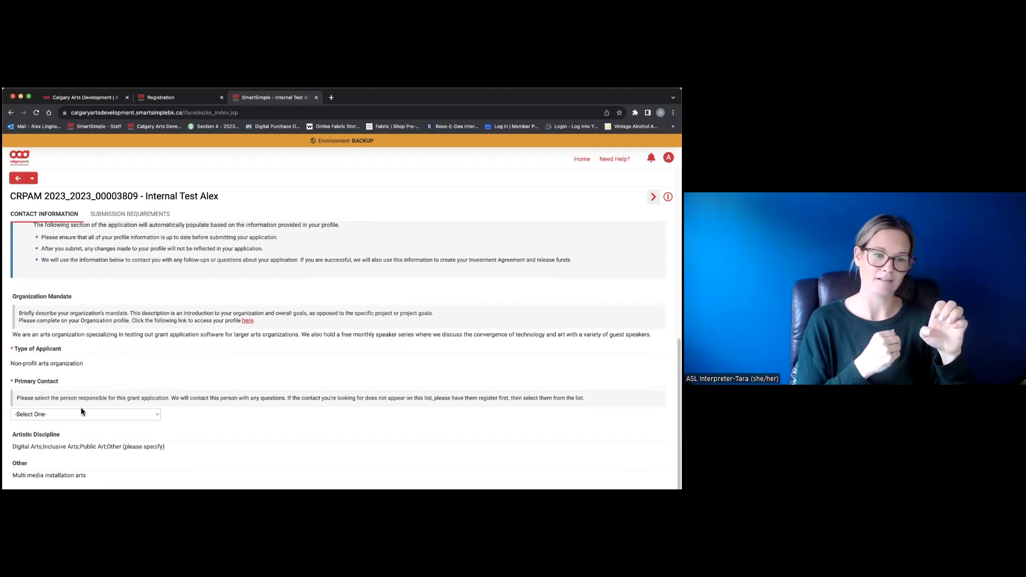
{"action": "left_click", "coordinate": [158, 416]}
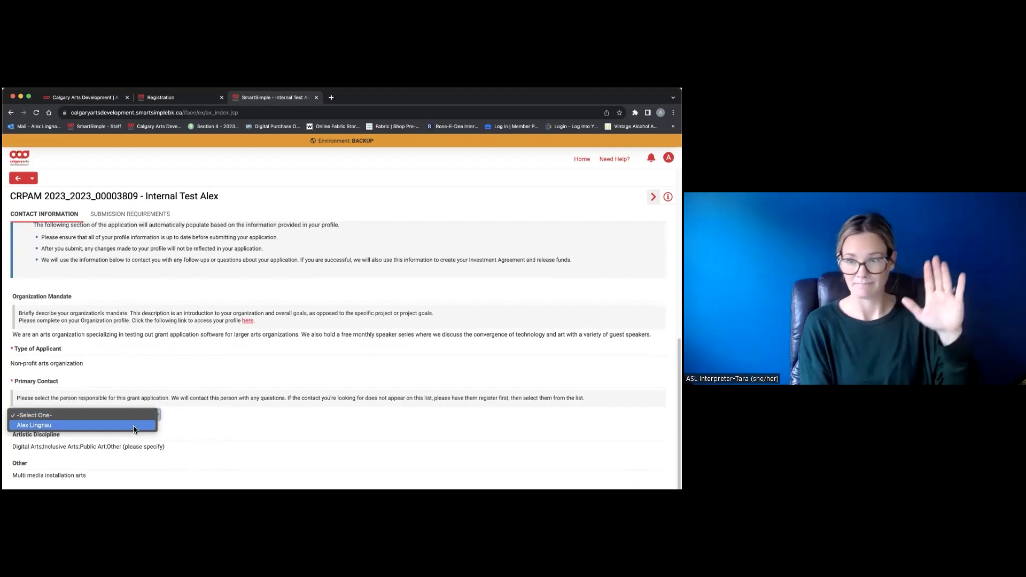
{"action": "left_click", "coordinate": [133, 425]}
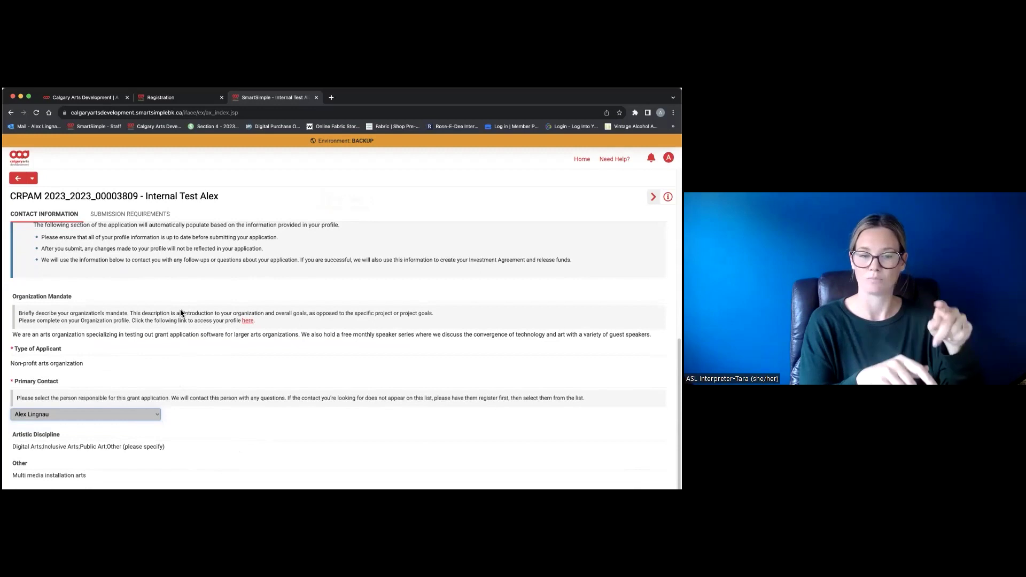
- Open the application's Submission Requirements section and look over its first questions, from how the call was heard about to community engagement
{"action": "scroll", "coordinate": [177, 306], "scroll_direction": "up", "scroll_amount": 3}
{"action": "scroll", "coordinate": [176, 305], "scroll_direction": "down", "scroll_amount": 2}
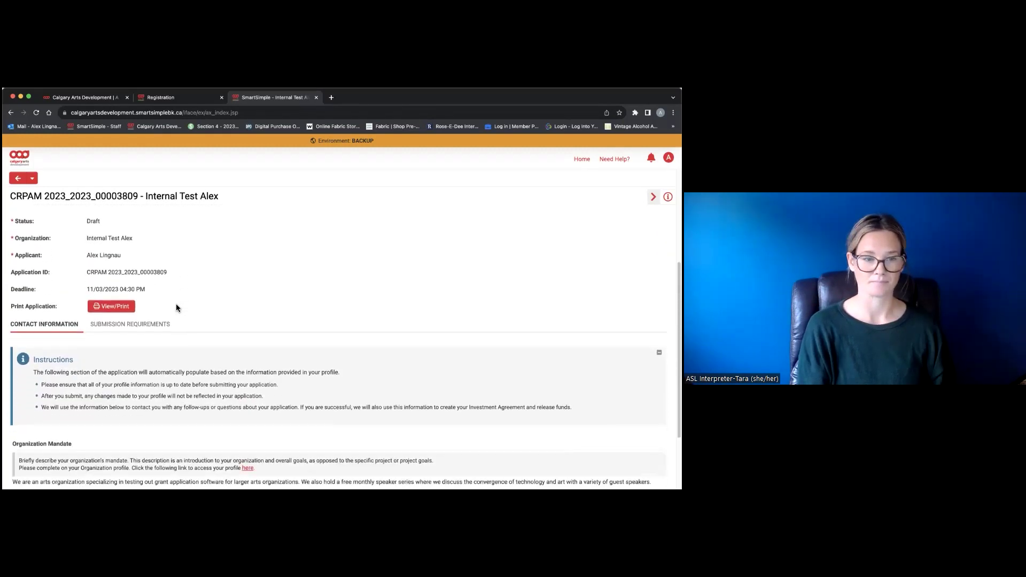
{"action": "left_click", "coordinate": [127, 255]}
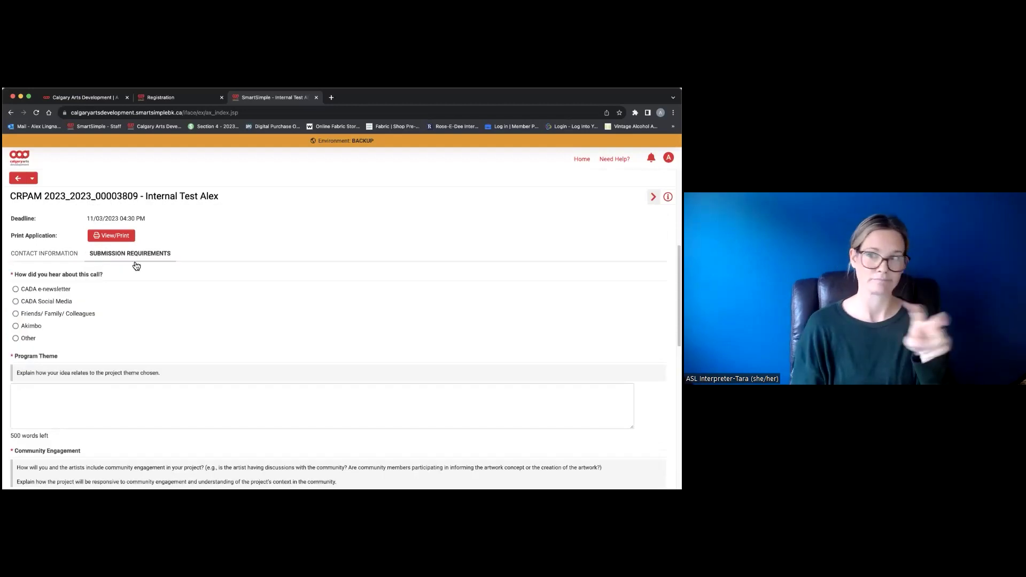
{"action": "scroll", "coordinate": [175, 297], "scroll_direction": "down", "scroll_amount": 2}
{"action": "scroll", "coordinate": [174, 297], "scroll_direction": "up", "scroll_amount": 1}
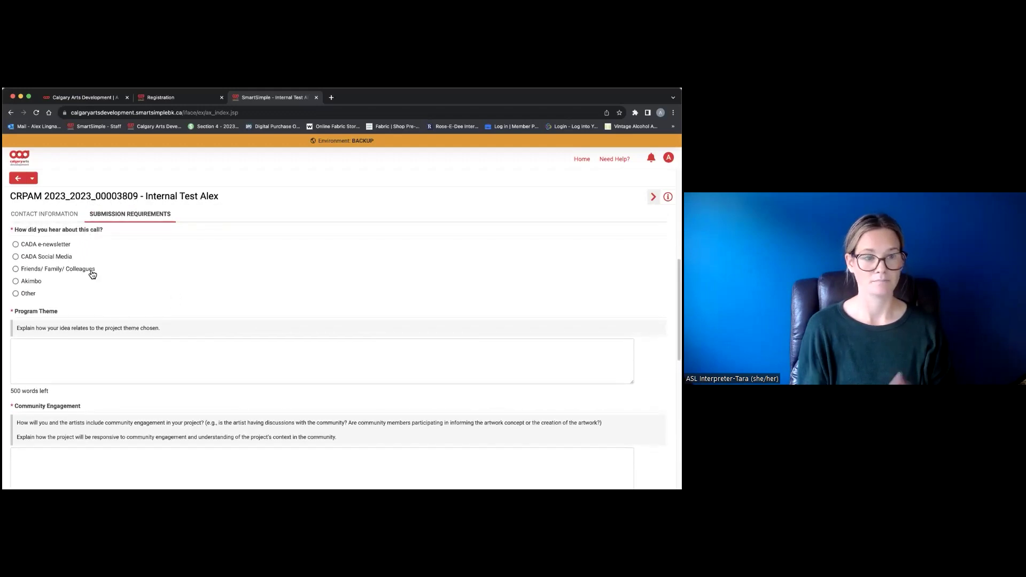
- Examine the Program Theme, Community Engagement and Community Benefit questions and their 500-word answer boxes
{"action": "scroll", "coordinate": [164, 309], "scroll_direction": "down", "scroll_amount": 1}
{"action": "scroll", "coordinate": [162, 306], "scroll_direction": "down", "scroll_amount": 4}
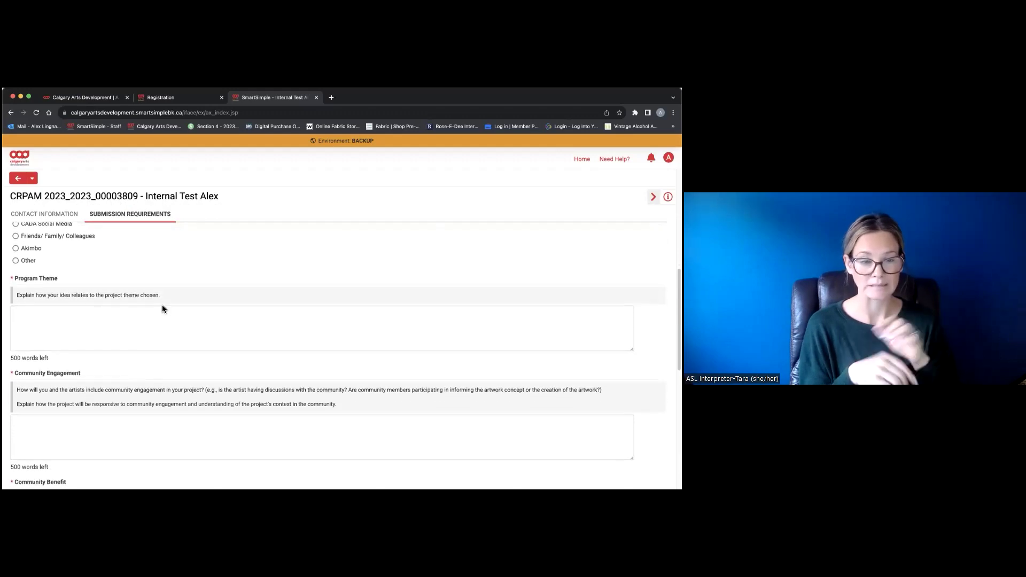
{"action": "scroll", "coordinate": [163, 309], "scroll_direction": "up", "scroll_amount": 2}
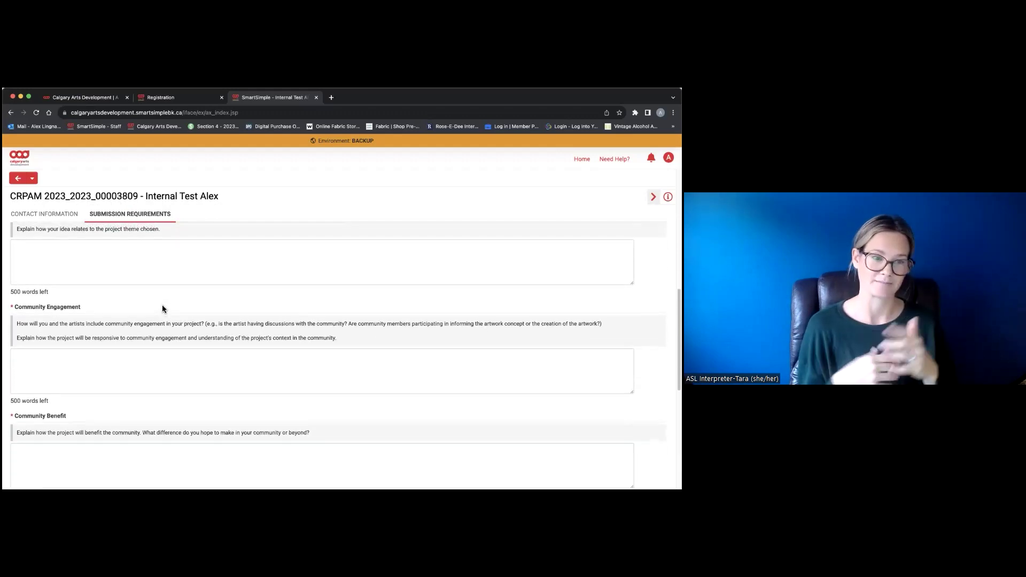
{"action": "scroll", "coordinate": [162, 307], "scroll_direction": "up", "scroll_amount": 1}
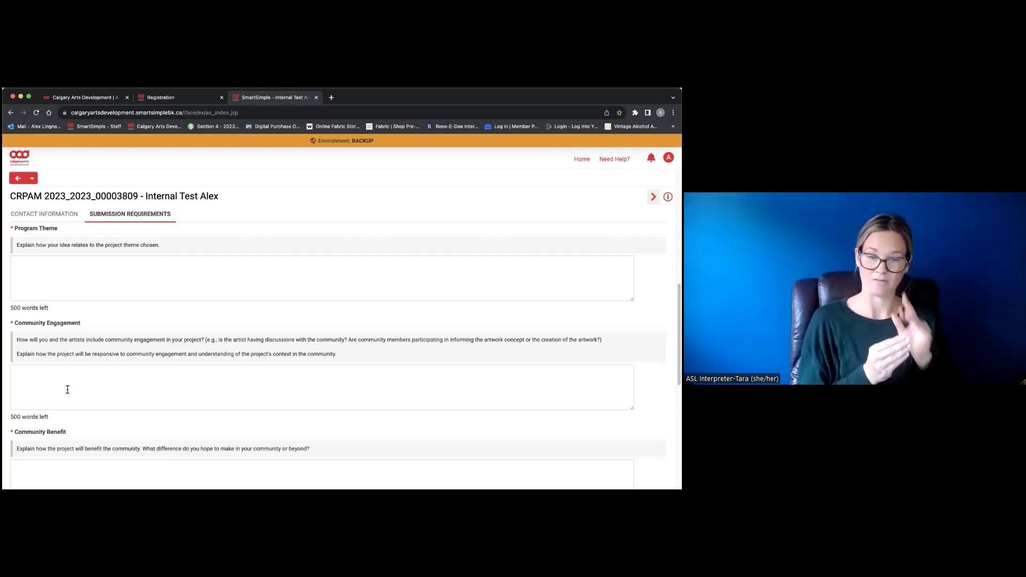
{"action": "left_click", "coordinate": [50, 274]}
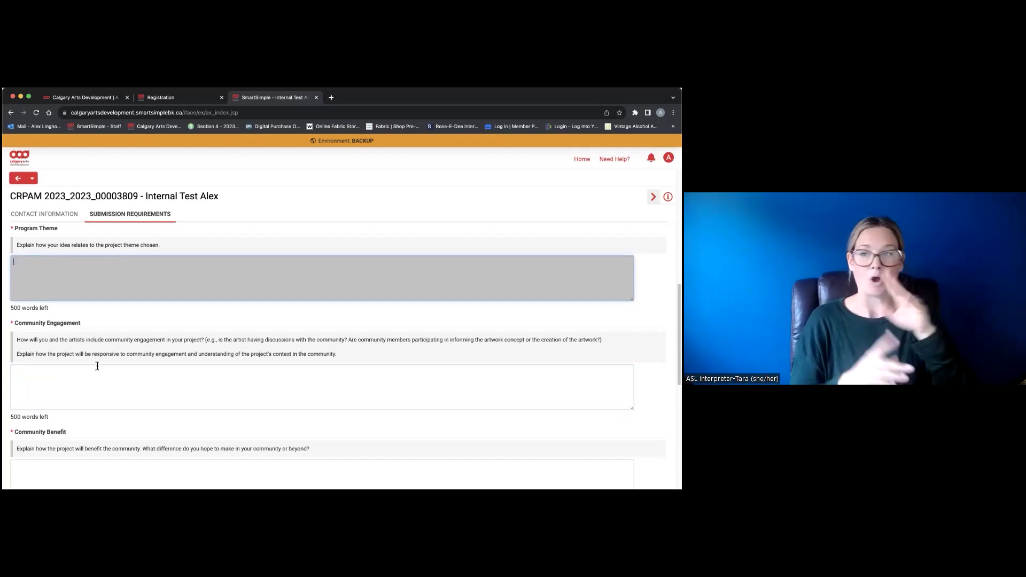
{"action": "scroll", "coordinate": [131, 383], "scroll_direction": "down", "scroll_amount": 1}
{"action": "left_click", "coordinate": [124, 360]}
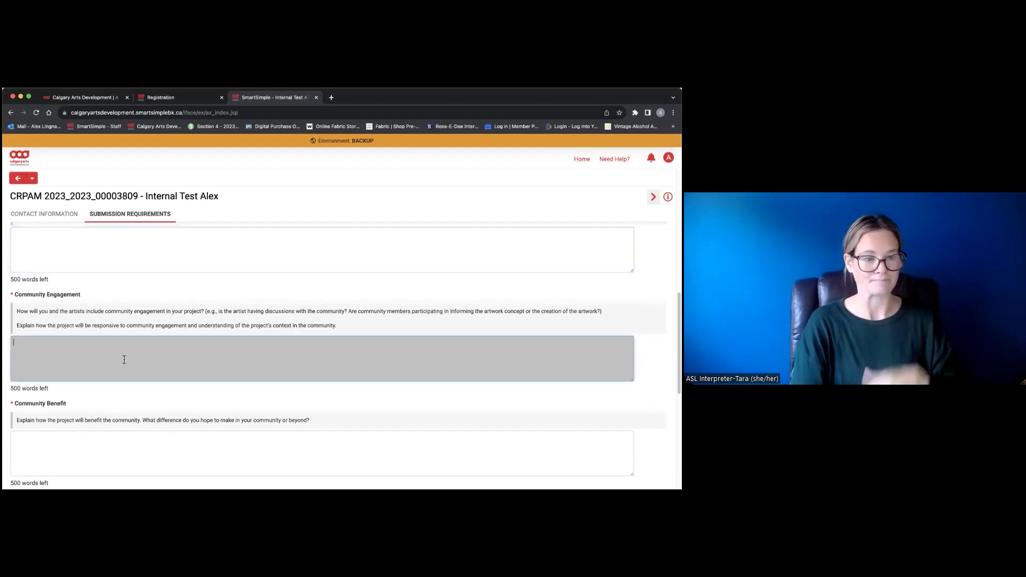
{"action": "scroll", "coordinate": [124, 359], "scroll_direction": "down", "scroll_amount": 2}
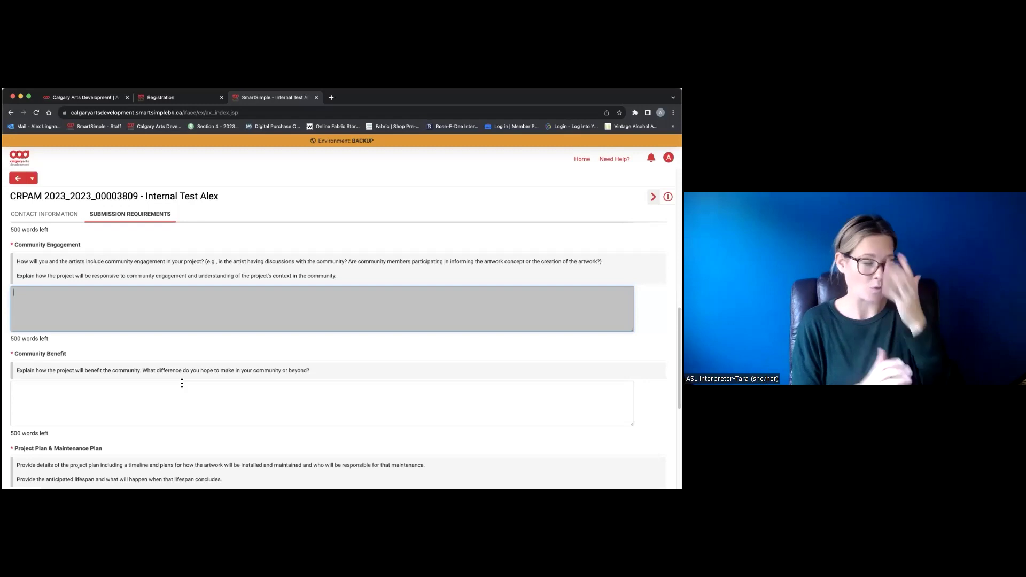
- Review the Project Plan & Maintenance Plan question and inspect its file upload window without adding a file
{"action": "scroll", "coordinate": [182, 384], "scroll_direction": "down", "scroll_amount": 4}
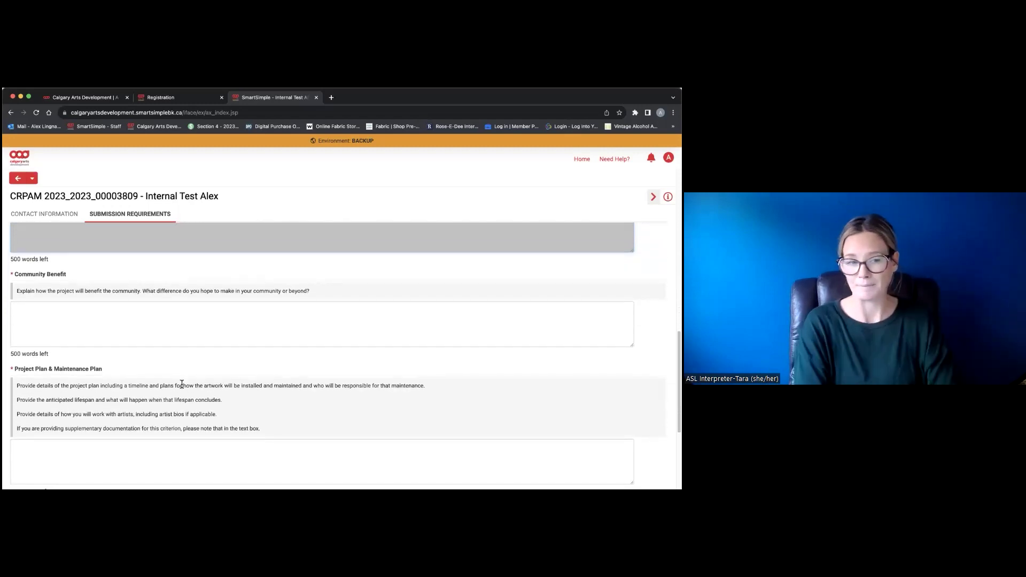
{"action": "scroll", "coordinate": [182, 384], "scroll_direction": "down", "scroll_amount": 4}
{"action": "scroll", "coordinate": [182, 384], "scroll_direction": "down", "scroll_amount": 1}
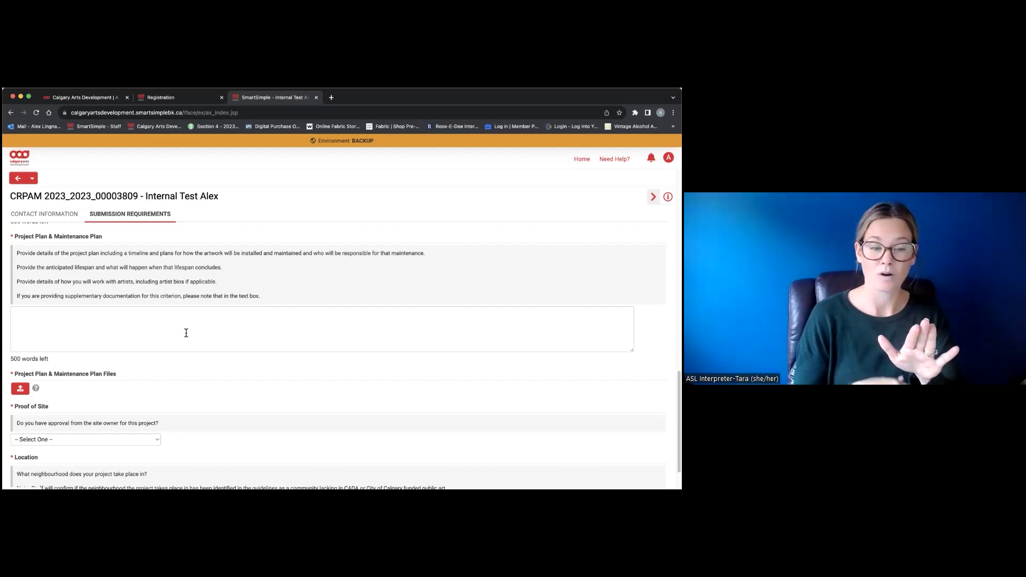
{"action": "scroll", "coordinate": [185, 332], "scroll_direction": "down", "scroll_amount": 2}
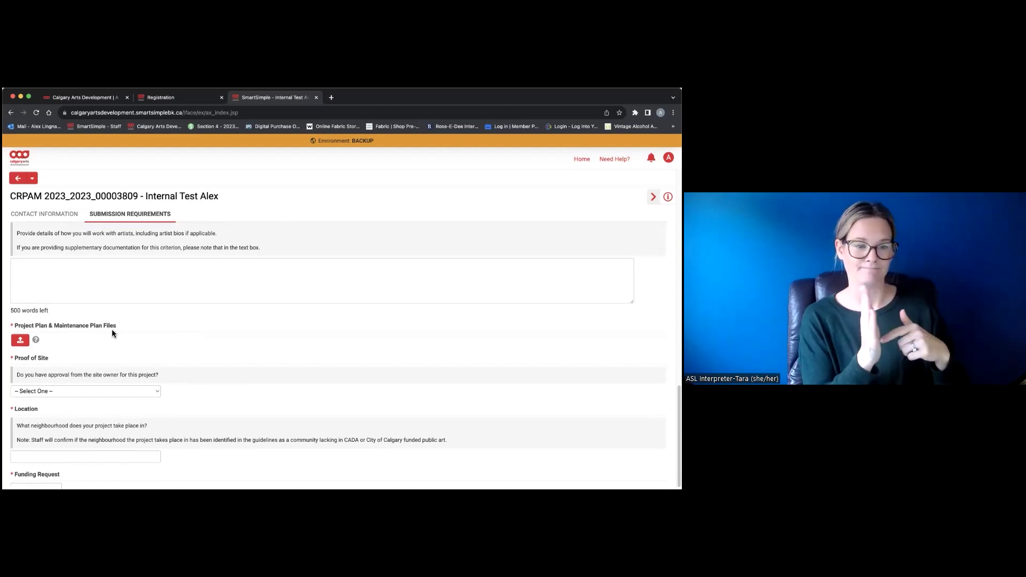
{"action": "left_click", "coordinate": [20, 342]}
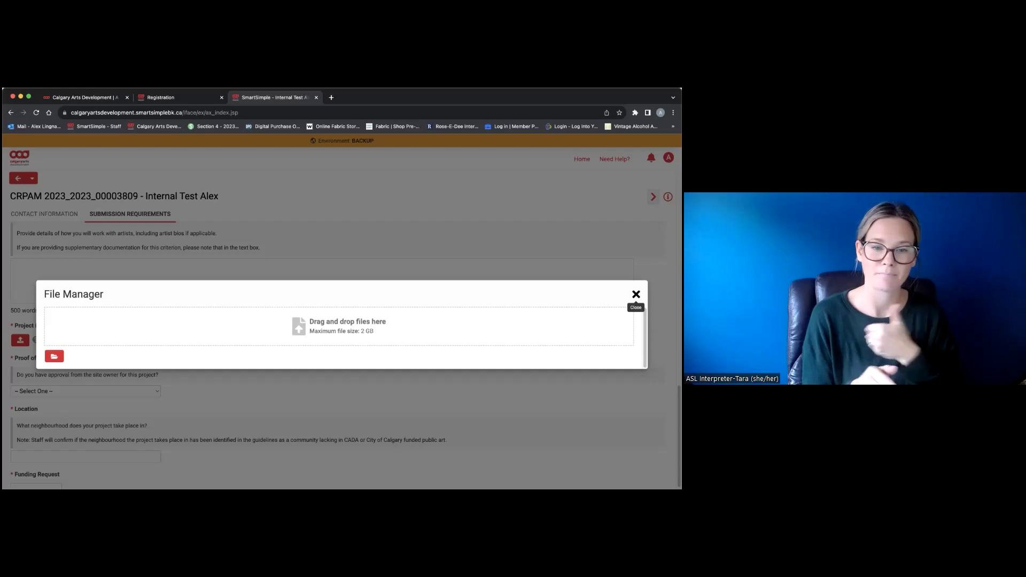
{"action": "left_click", "coordinate": [636, 294]}
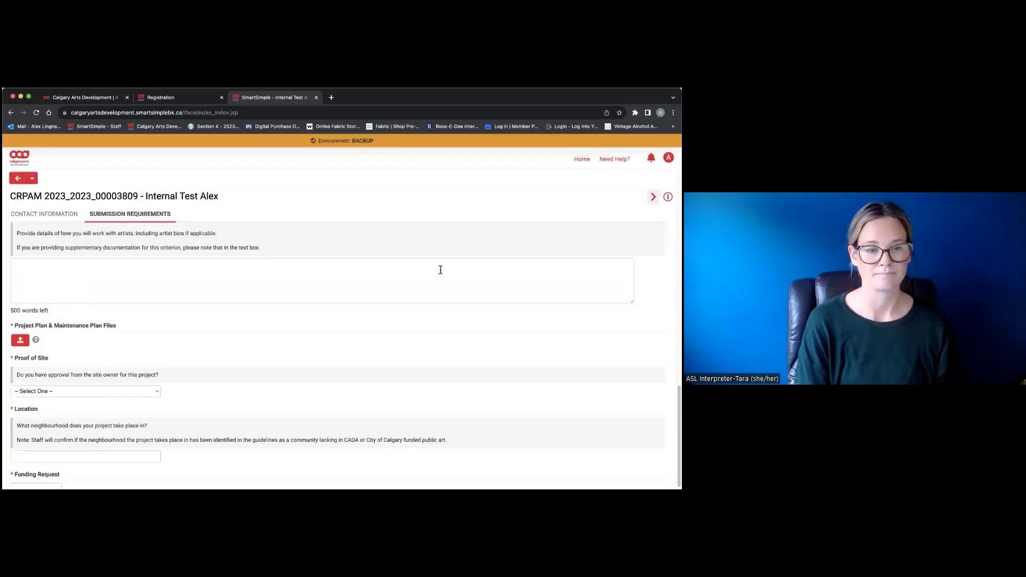
- View the answer options for the Proof of Site question about site owner approval, leaving it unanswered
{"action": "scroll", "coordinate": [390, 326], "scroll_direction": "down", "scroll_amount": 3}
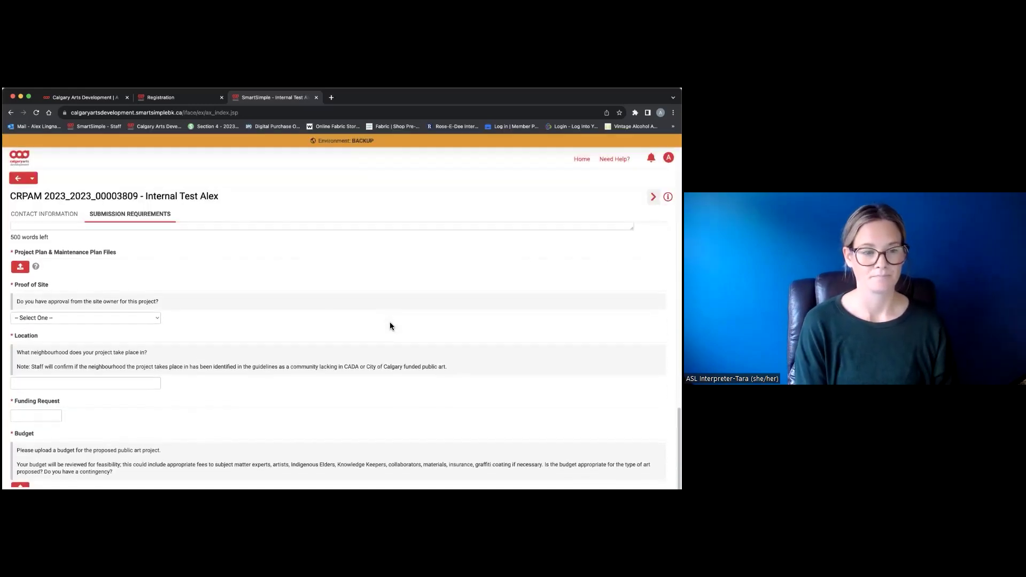
{"action": "scroll", "coordinate": [391, 323], "scroll_direction": "down", "scroll_amount": 1}
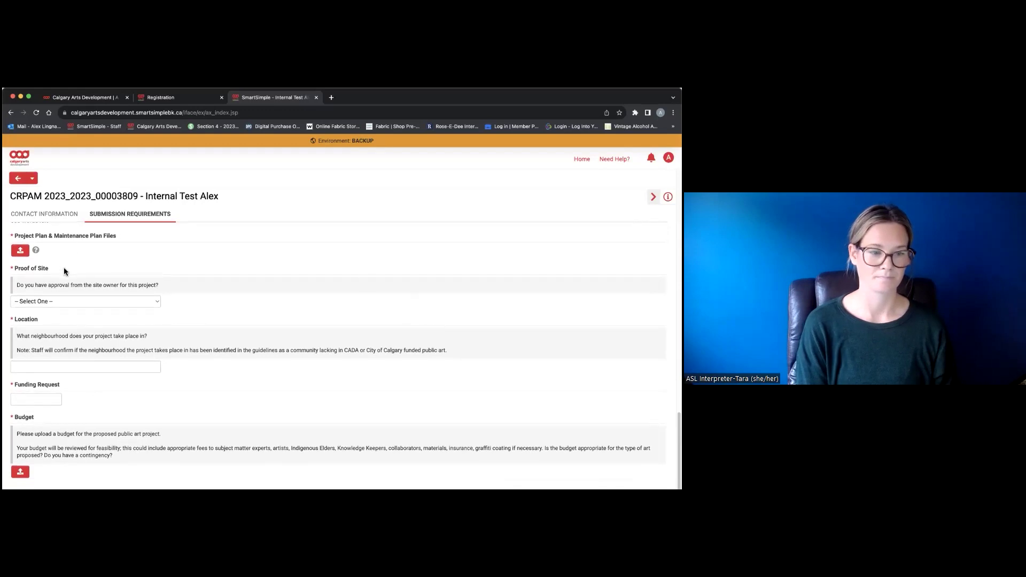
{"action": "left_click", "coordinate": [147, 302]}
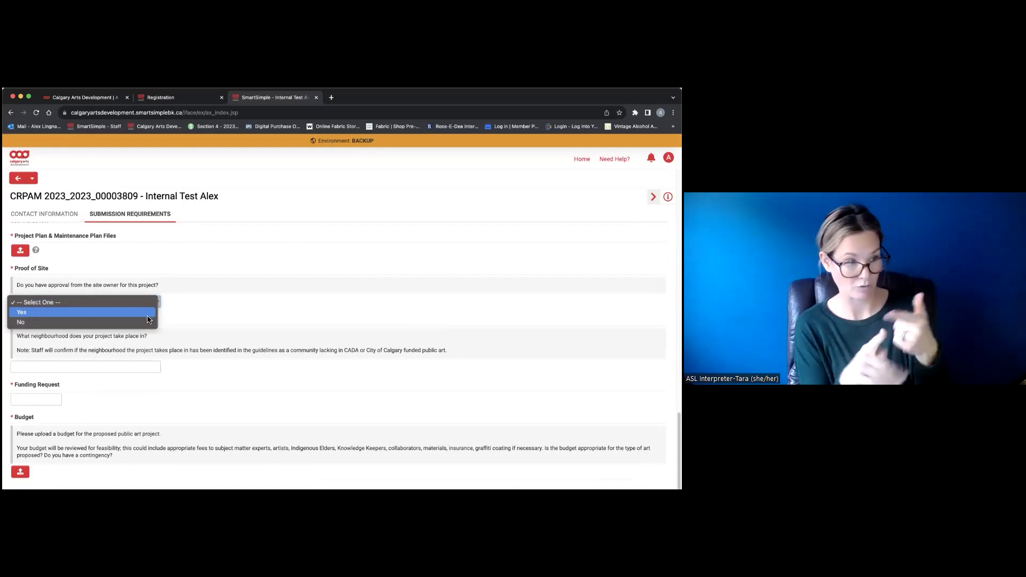
{"action": "left_click", "coordinate": [187, 307]}
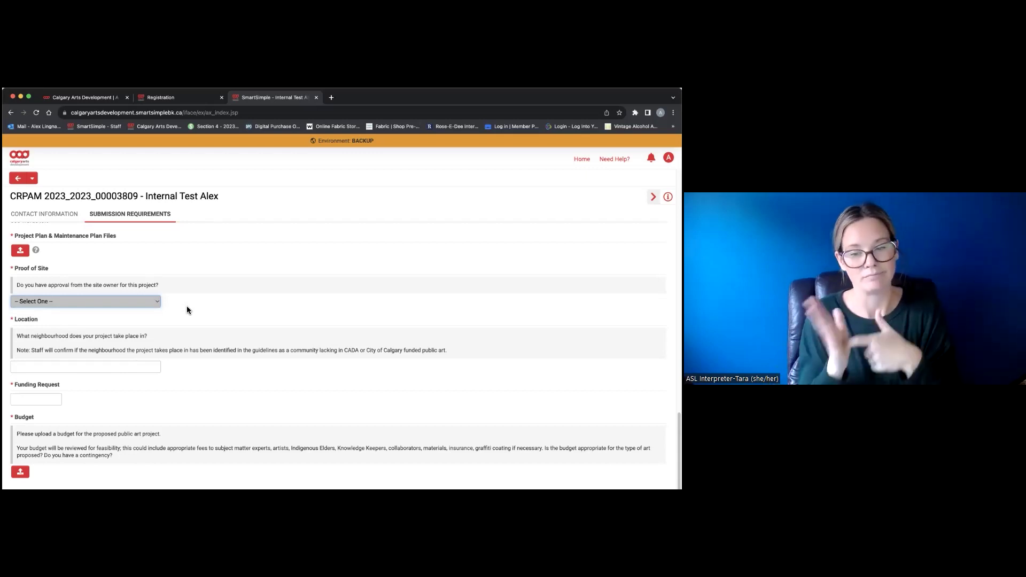
- Inspect the Location and Funding Request fields and the Budget file upload window without entering or uploading anything
{"action": "left_click", "coordinate": [150, 368]}
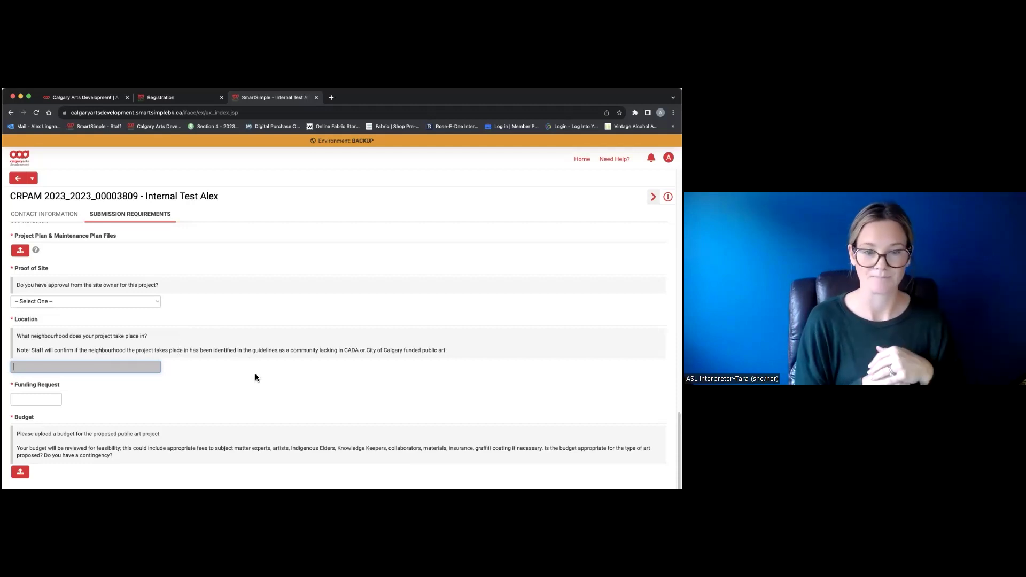
{"action": "left_click", "coordinate": [58, 402]}
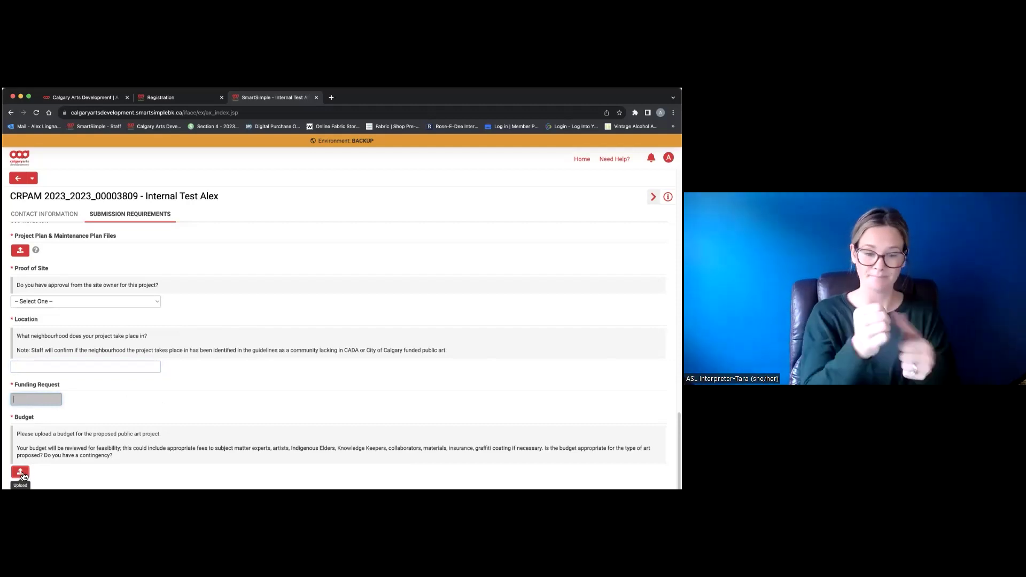
{"action": "left_click", "coordinate": [21, 472]}
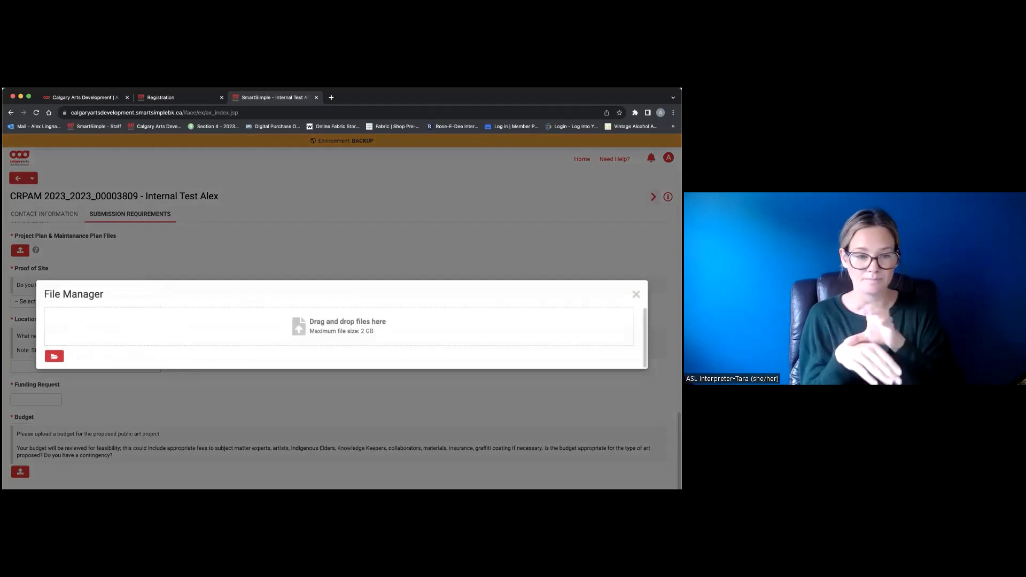
{"action": "left_click", "coordinate": [636, 295]}
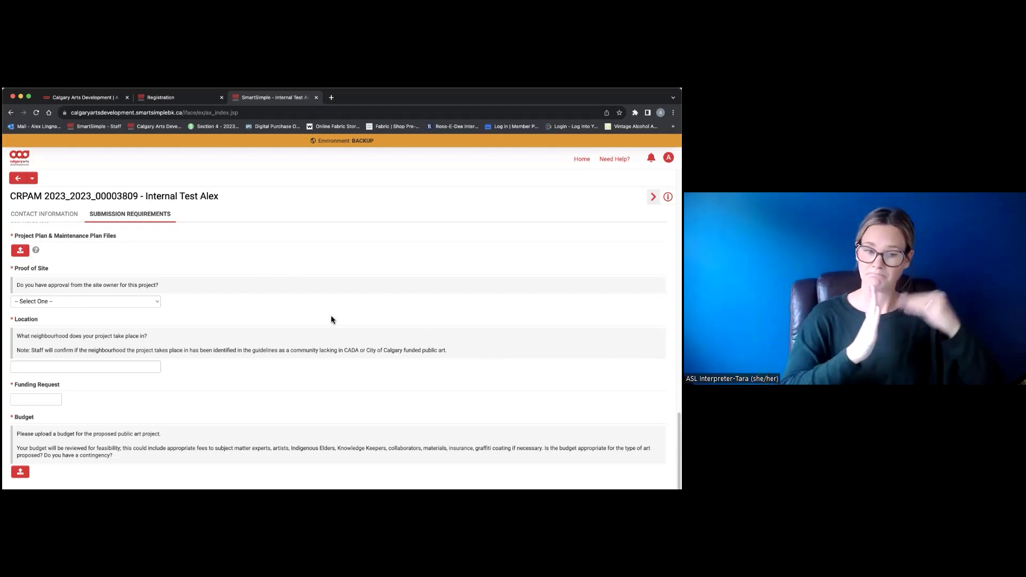
- Recheck the application's Contact Information and Submission Requirements sections through to Budget, and switch to the presentation slides
{"action": "scroll", "coordinate": [303, 324], "scroll_direction": "up", "scroll_amount": 15}
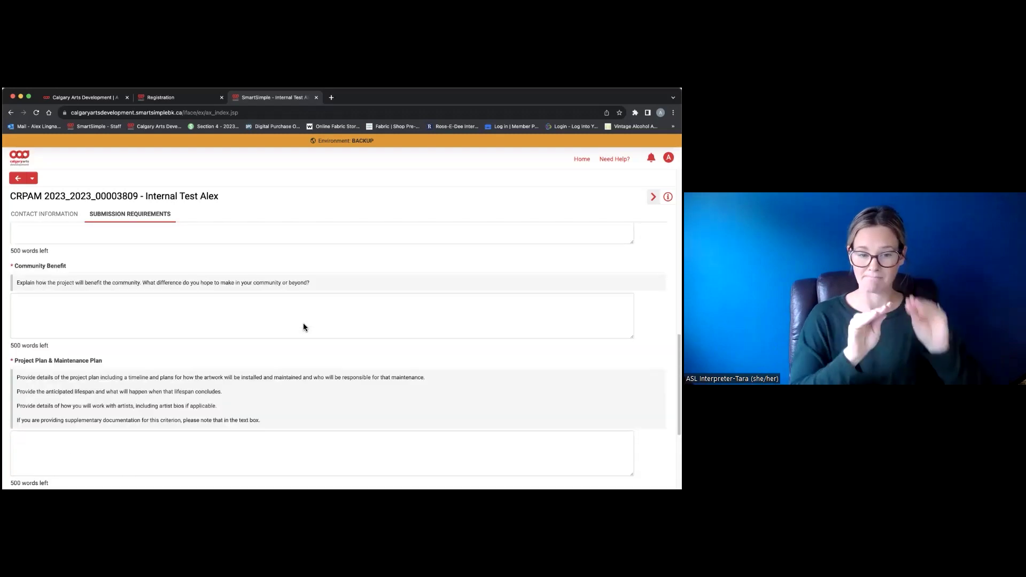
{"action": "left_click", "coordinate": [63, 285]}
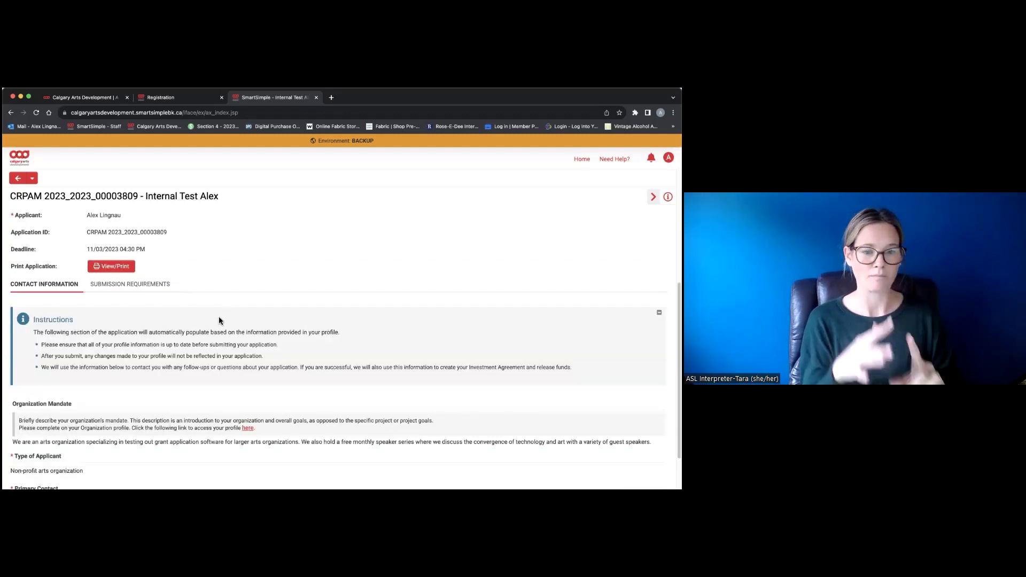
{"action": "scroll", "coordinate": [219, 317], "scroll_direction": "down", "scroll_amount": 3}
{"action": "scroll", "coordinate": [219, 320], "scroll_direction": "up", "scroll_amount": 3}
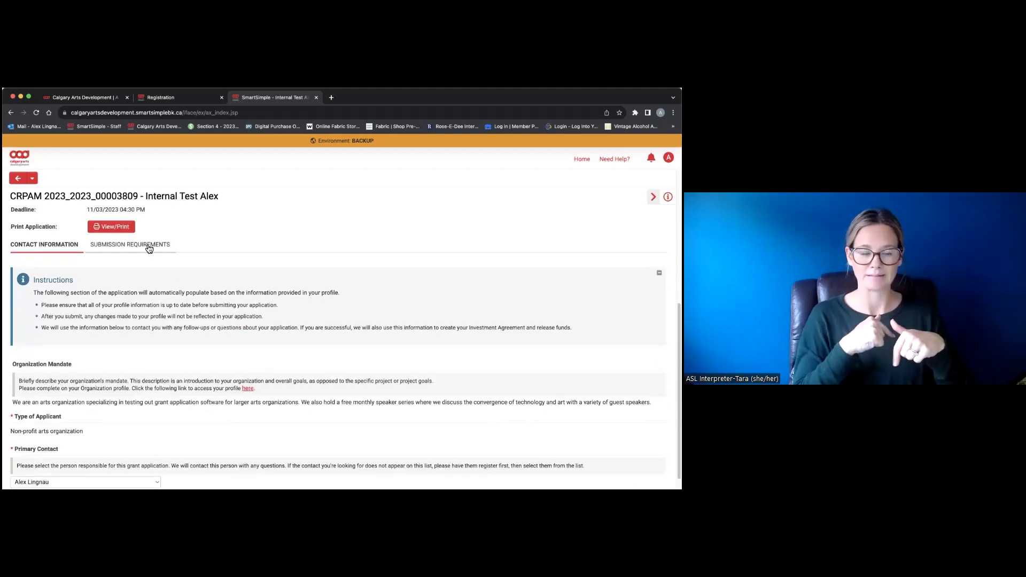
{"action": "left_click", "coordinate": [146, 244]}
{"action": "scroll", "coordinate": [258, 331], "scroll_direction": "down", "scroll_amount": 15}
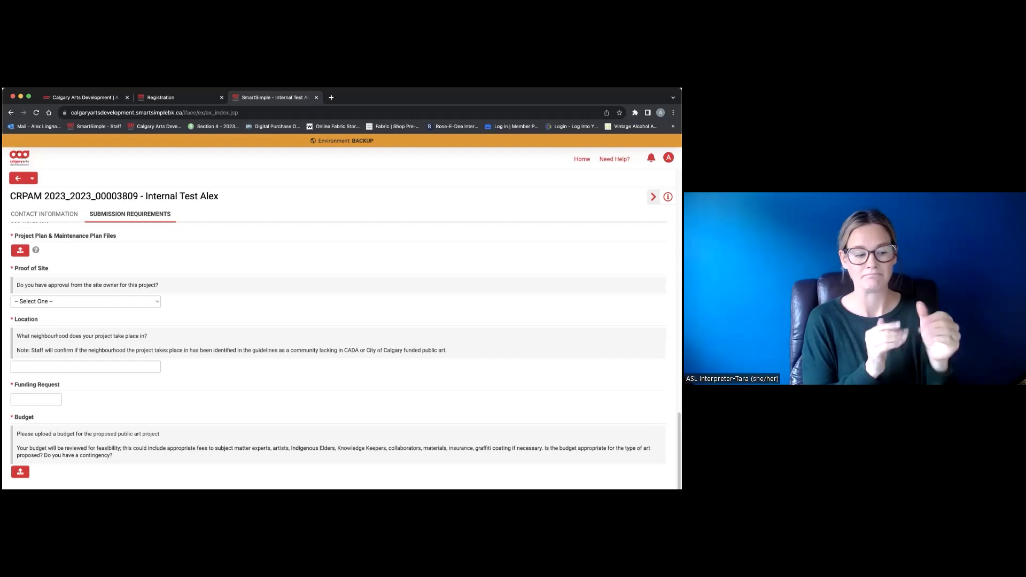
{"action": "key", "text": "super+Tab"}
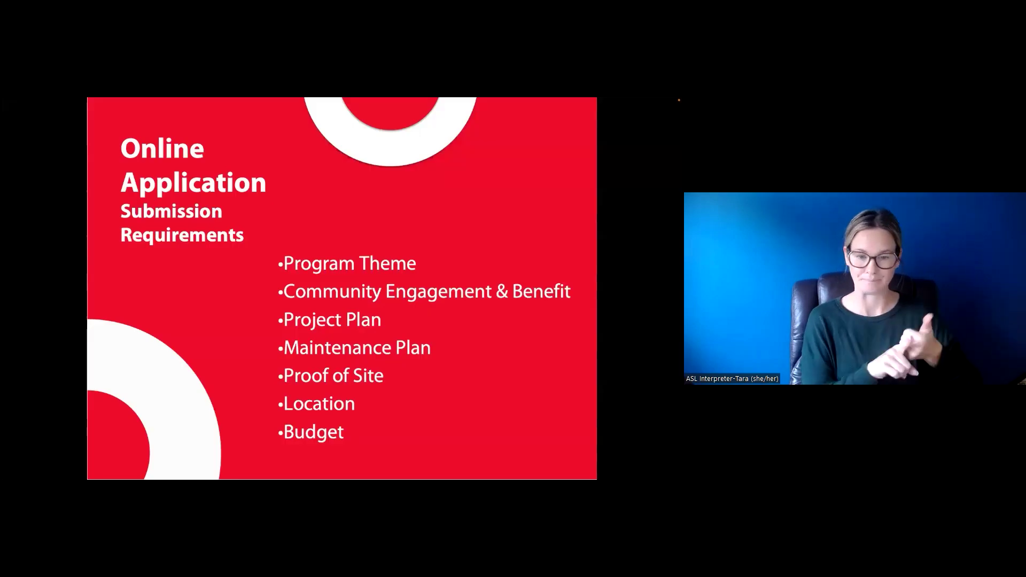